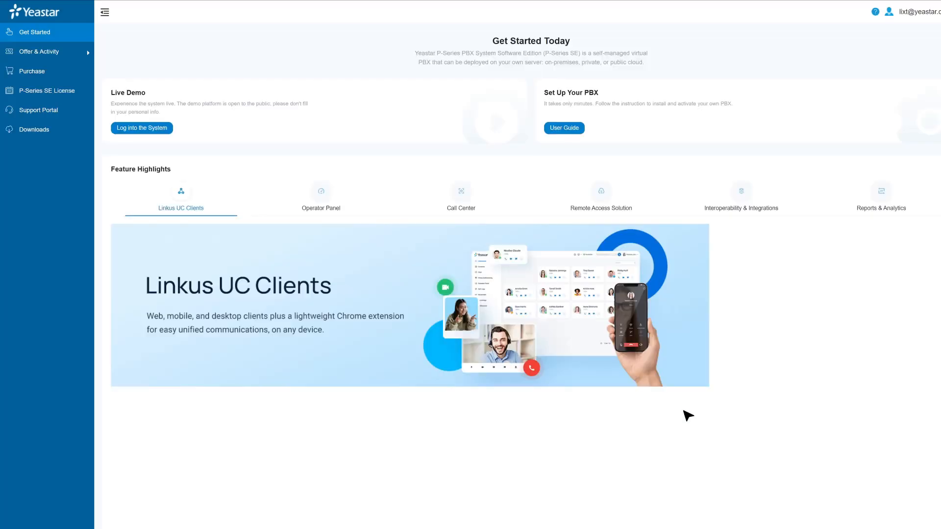
Look through the portal's offer, product inquiry, P-Series SE license and support pages.
left_click(70, 51)
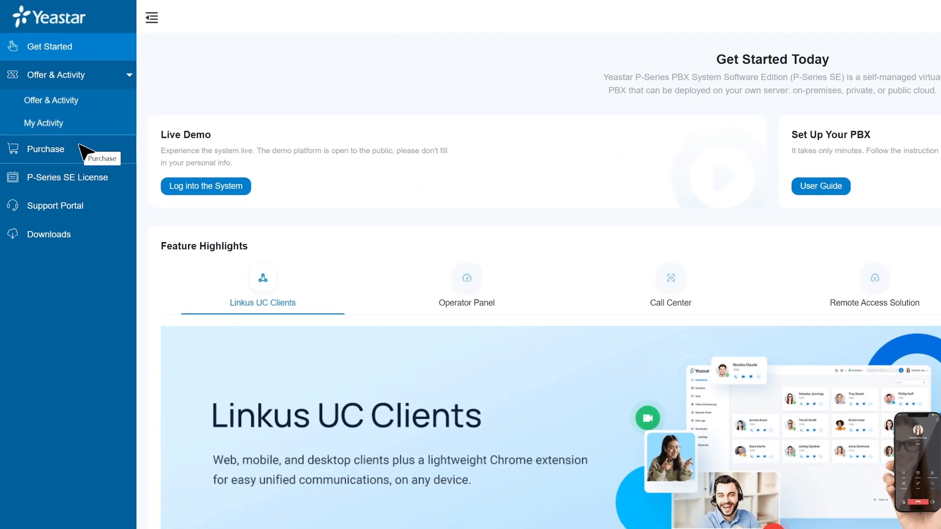
left_click(81, 147)
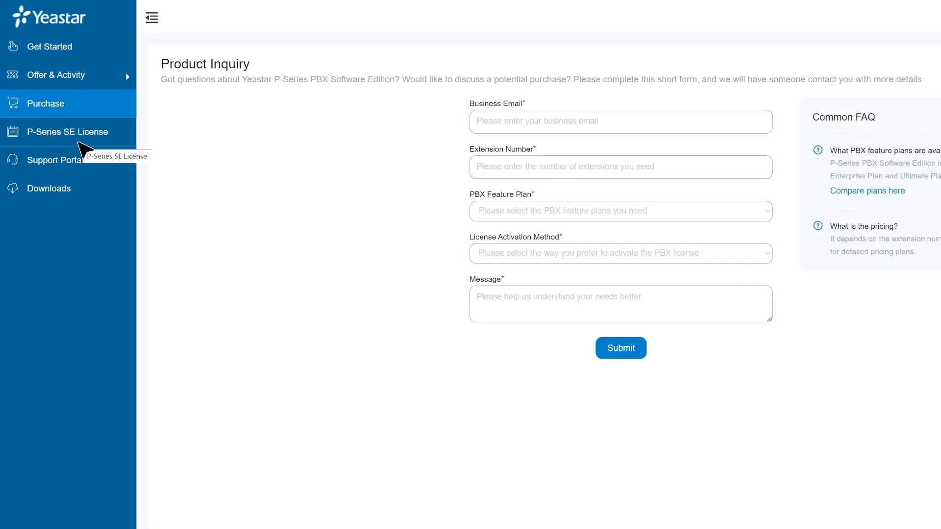
left_click(79, 143)
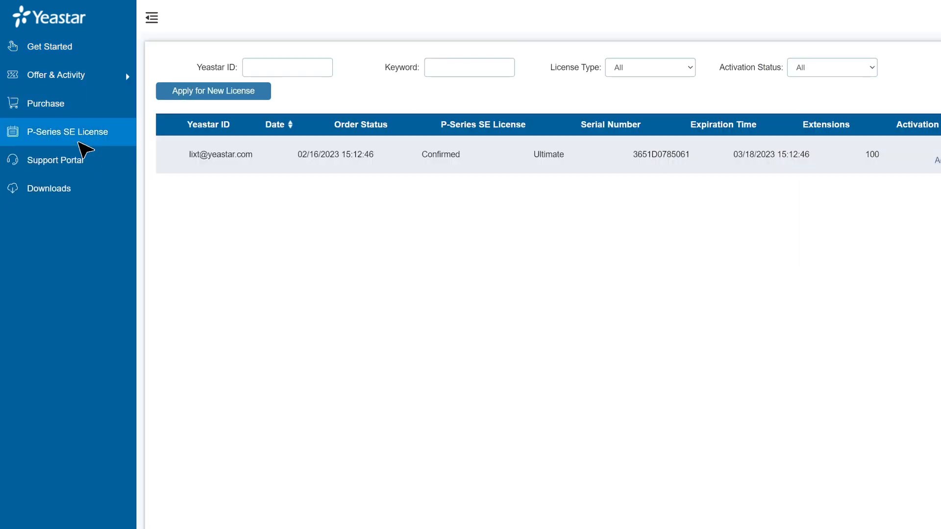
left_click(79, 159)
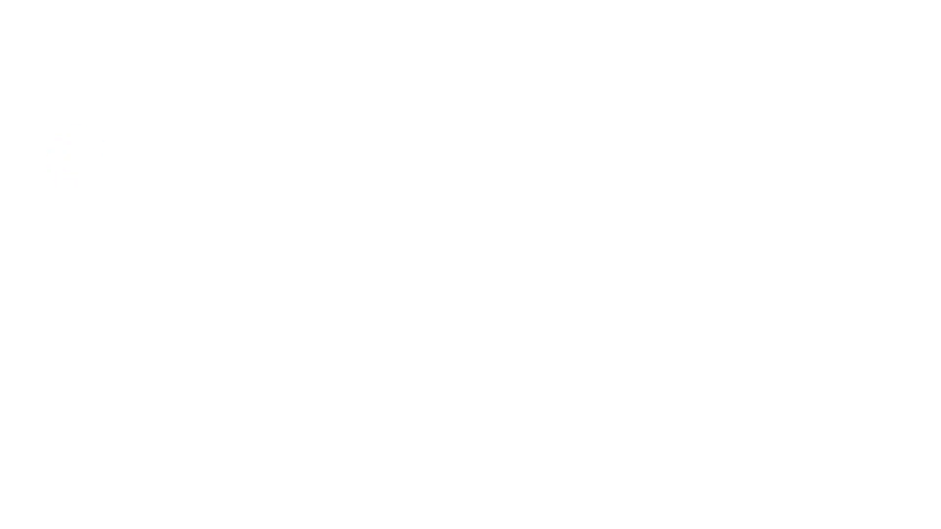
scroll(540, 93, "down", 3)
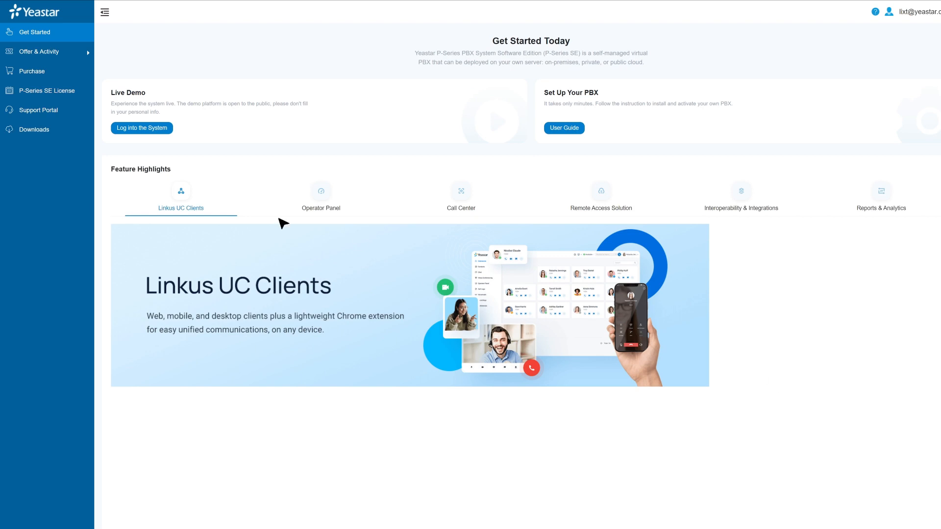
Copy the activation code of the Ultimate trial license and select the activation code field in the PBX installation wizard.
left_click(59, 94)
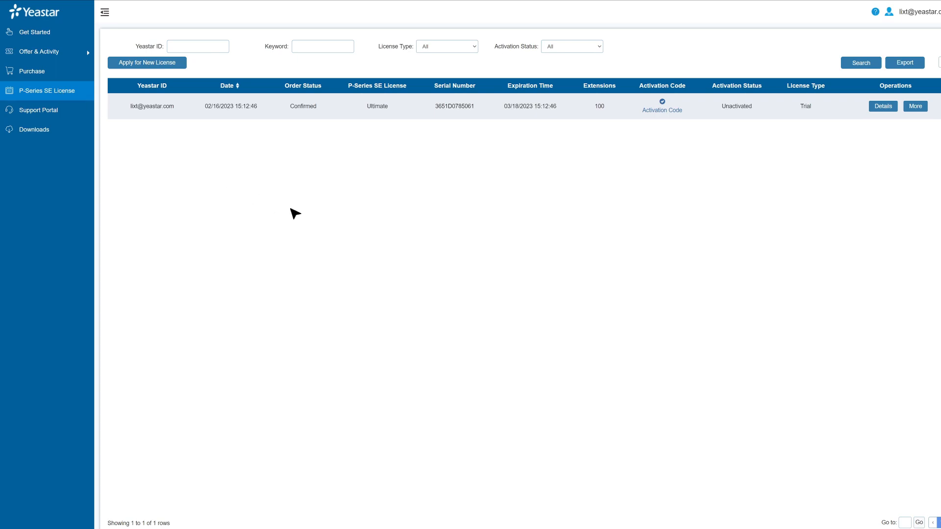
left_click(665, 110)
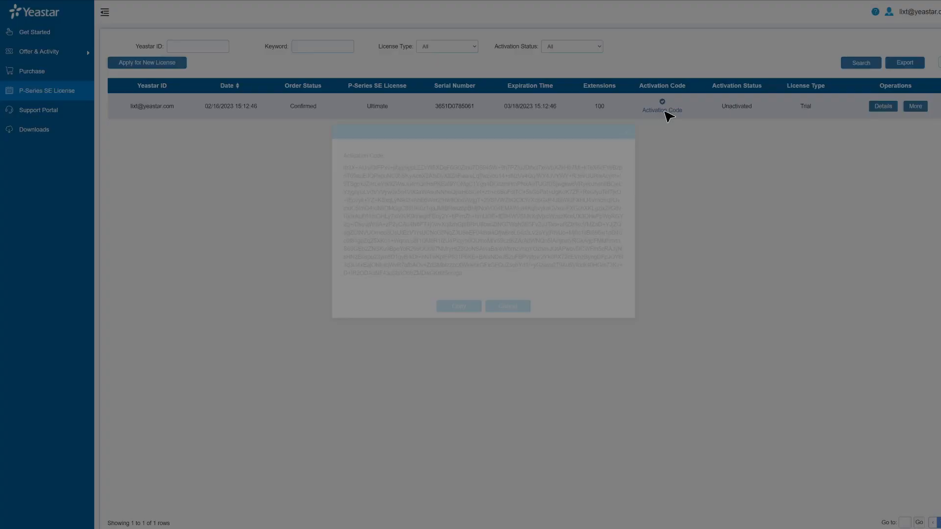
left_click(459, 350)
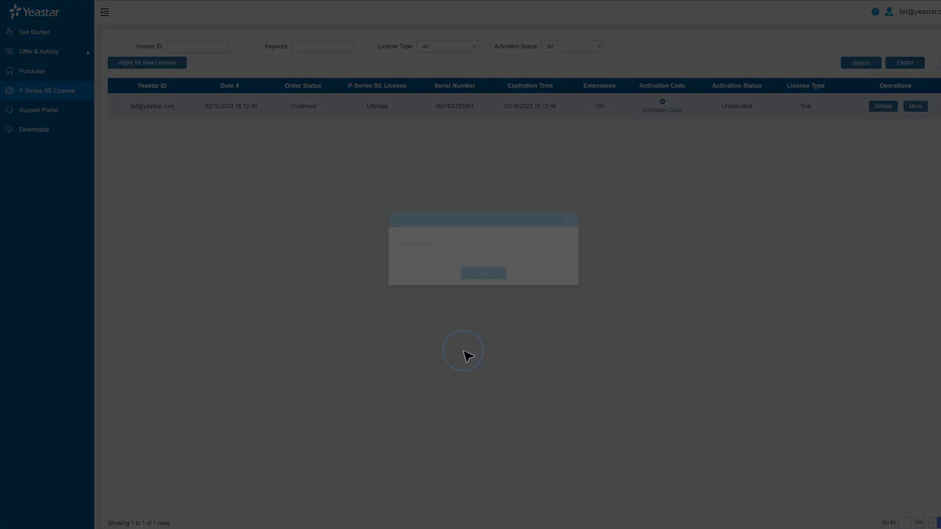
left_click(482, 292)
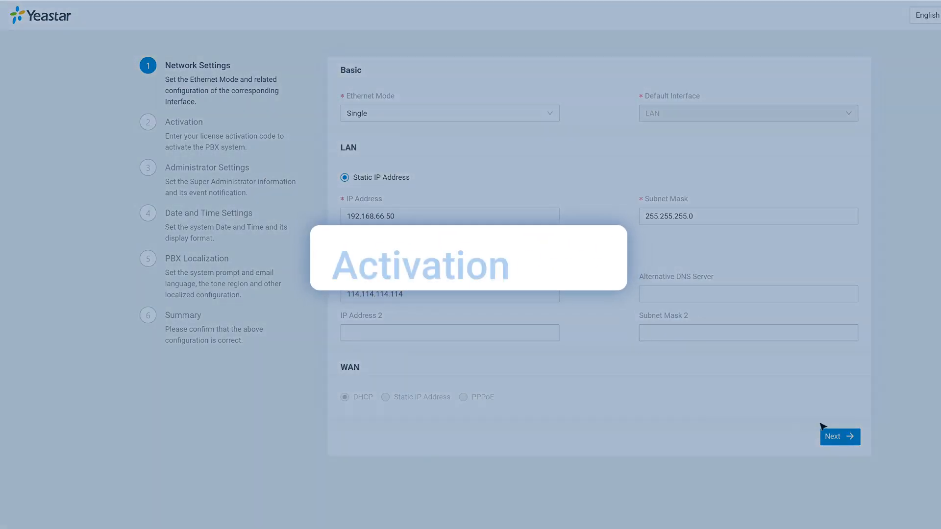
left_click(852, 437)
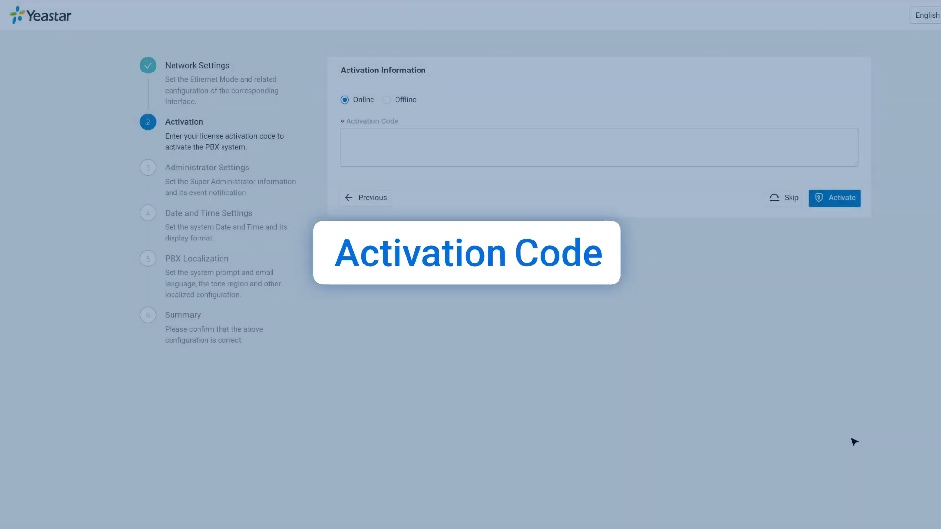
left_click(653, 148)
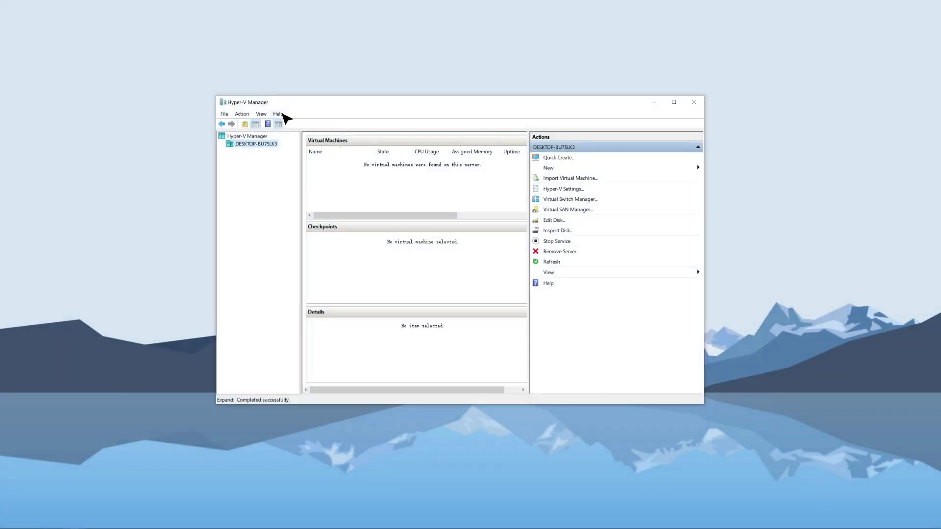
Check the Hyper-V Manager version in its About information and close it.
left_click(279, 114)
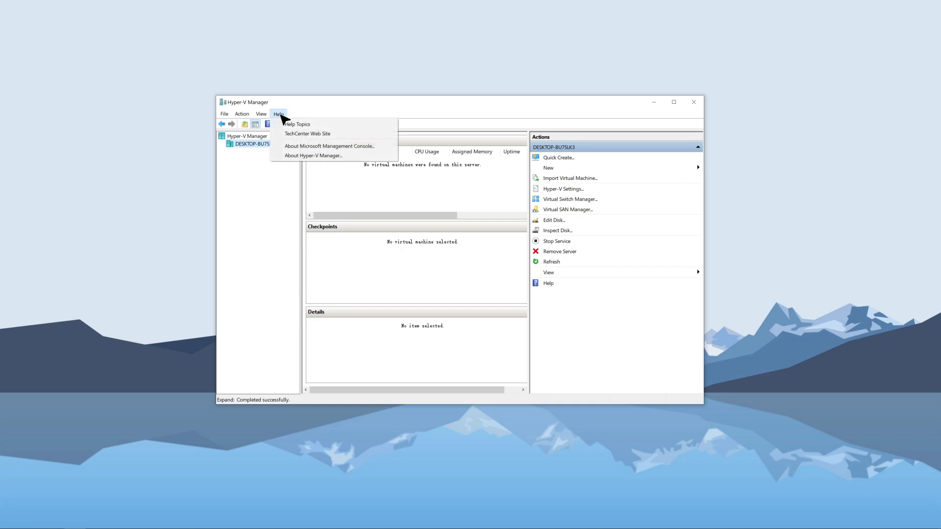
left_click(318, 156)
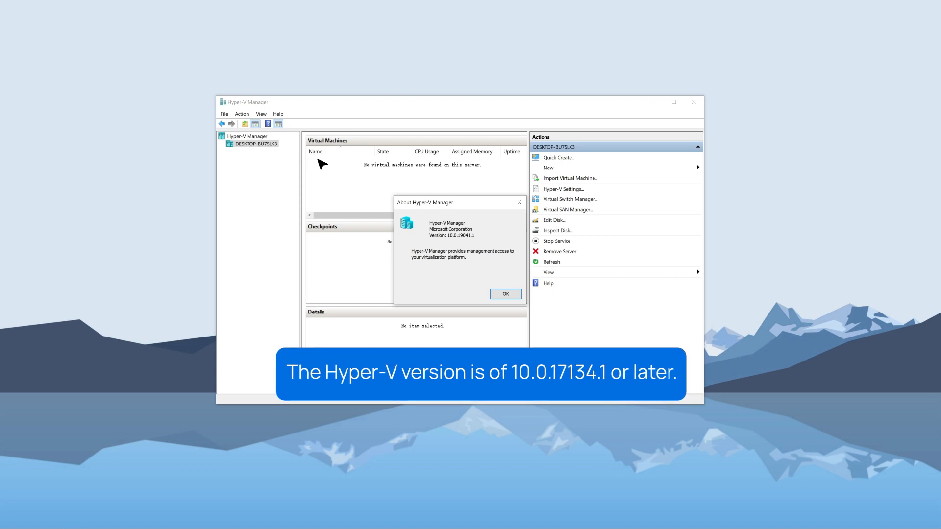
left_click(508, 297)
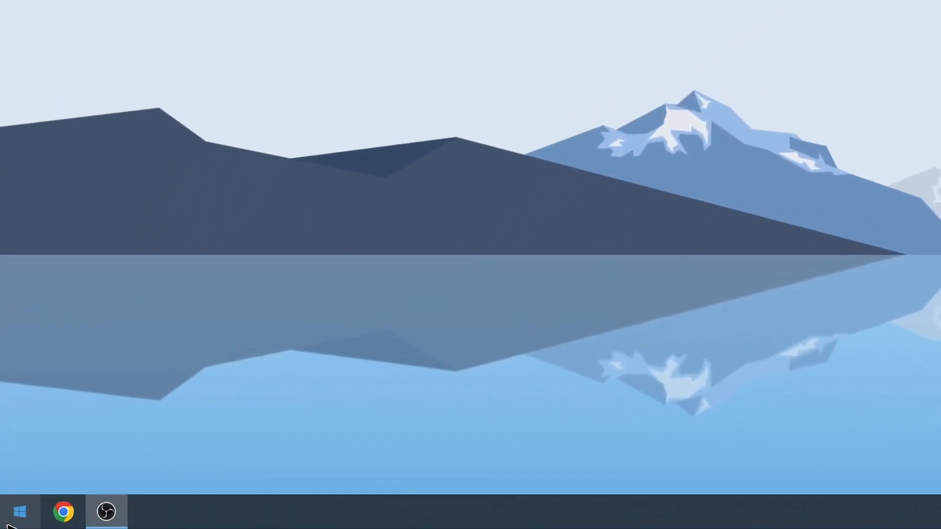
Turn on the Hyper-V Windows feature through Programs and Features and restart the PC.
right_click(4, 527)
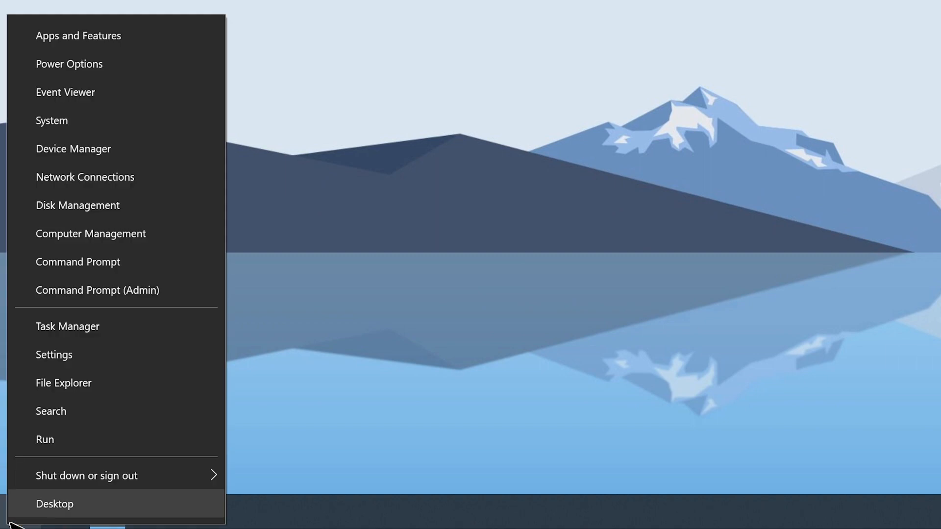
left_click(151, 35)
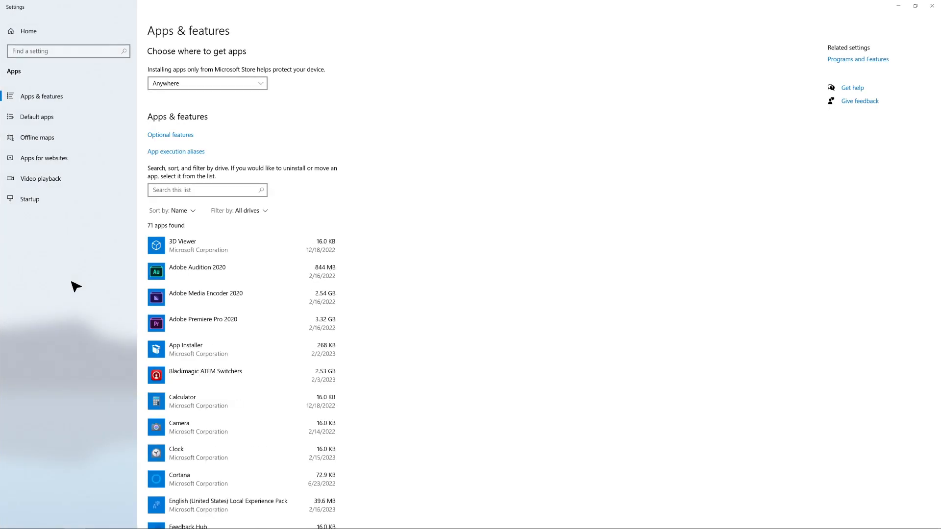
left_click(858, 59)
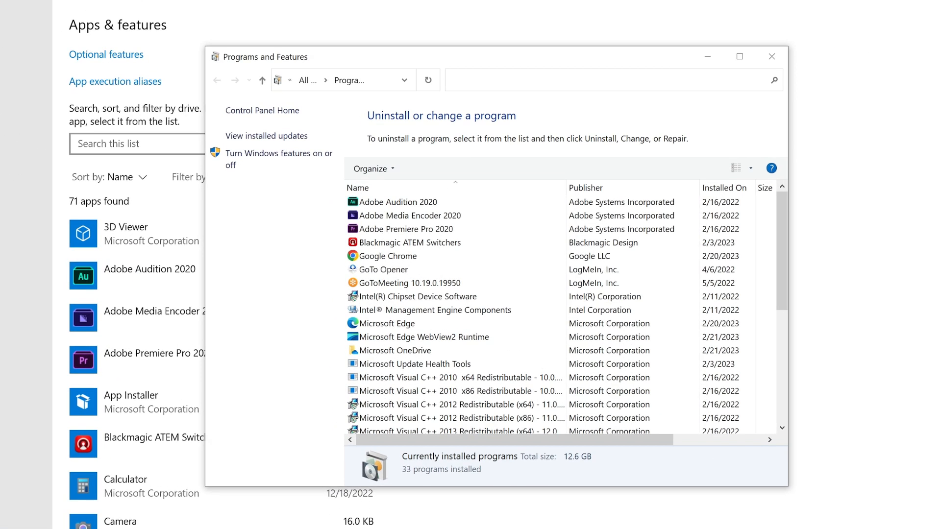
left_click(272, 153)
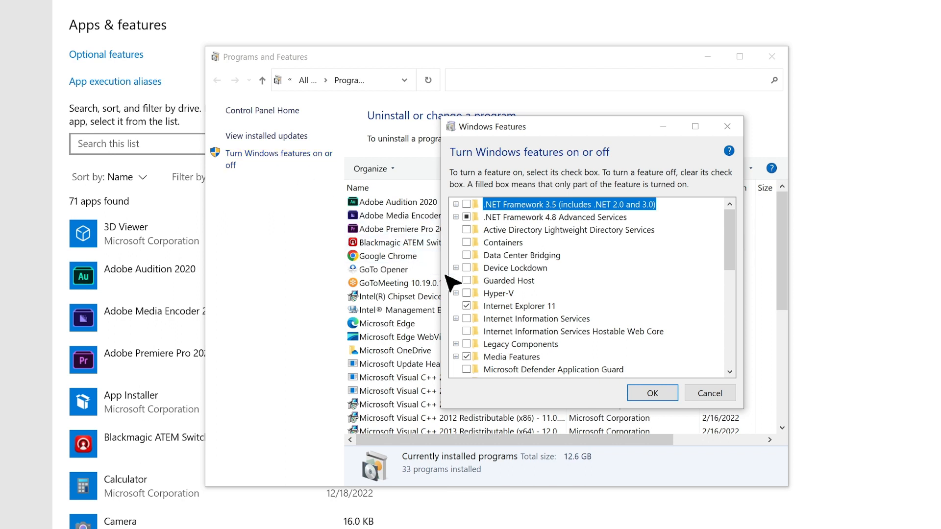
left_click(467, 293)
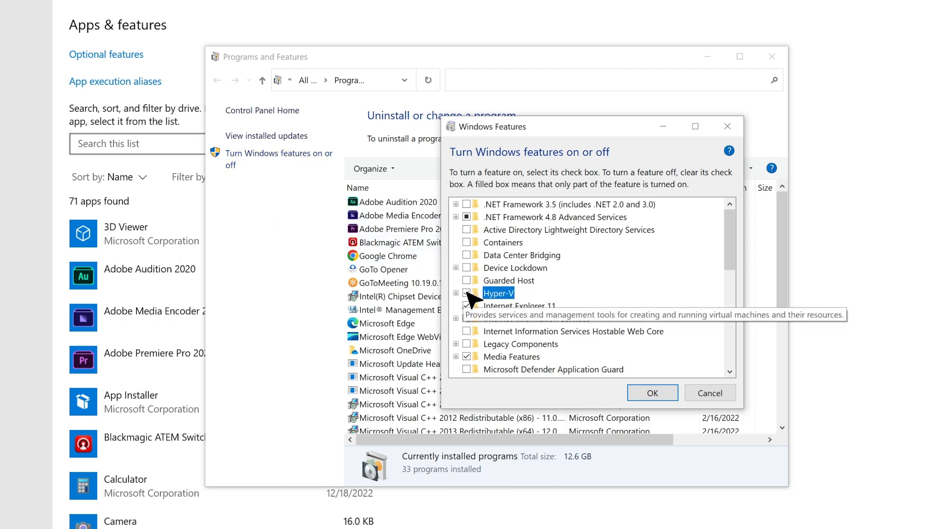
left_click(650, 394)
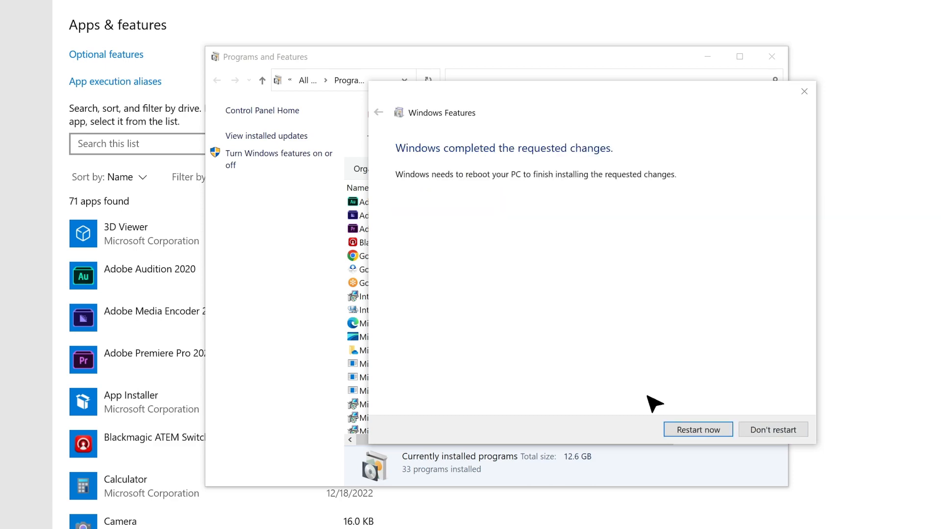
left_click(696, 430)
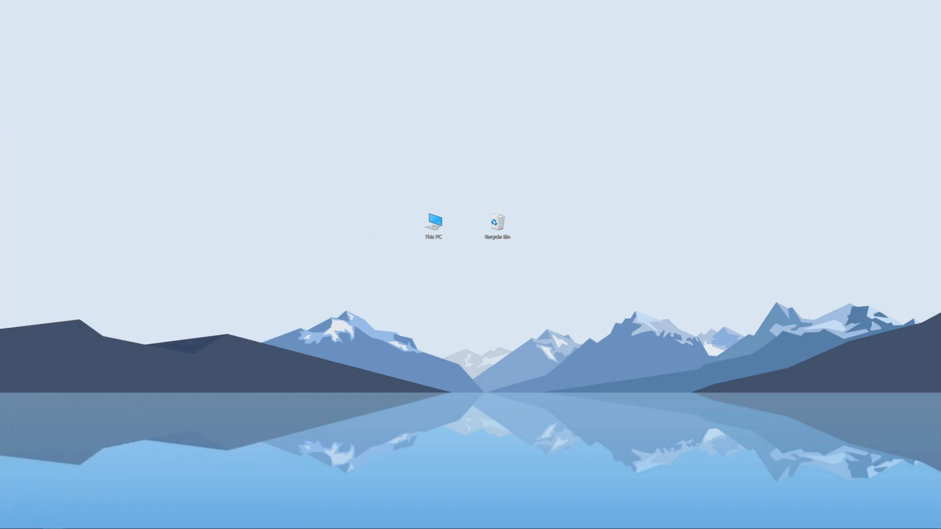
Open Hyper-V Manager from the Windows Administrative Tools.
left_click(10, 521)
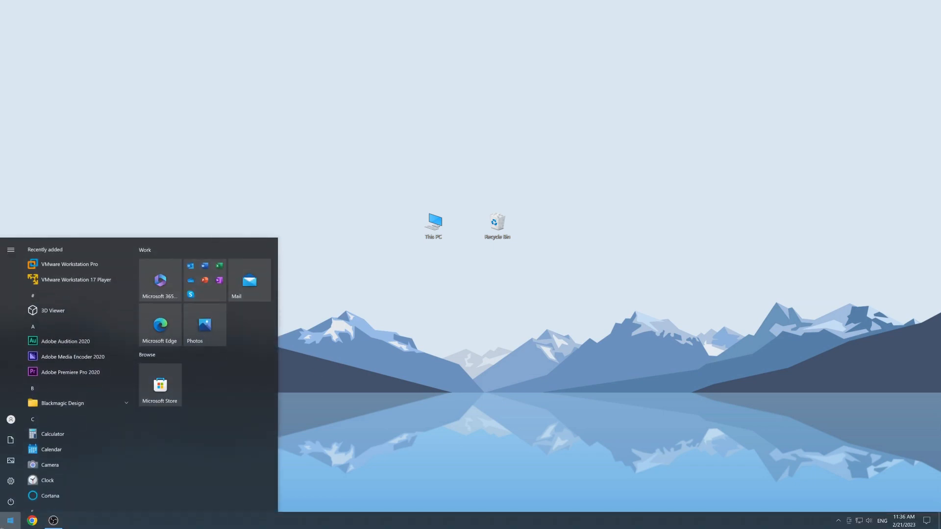
scroll(105, 418, "down", 15)
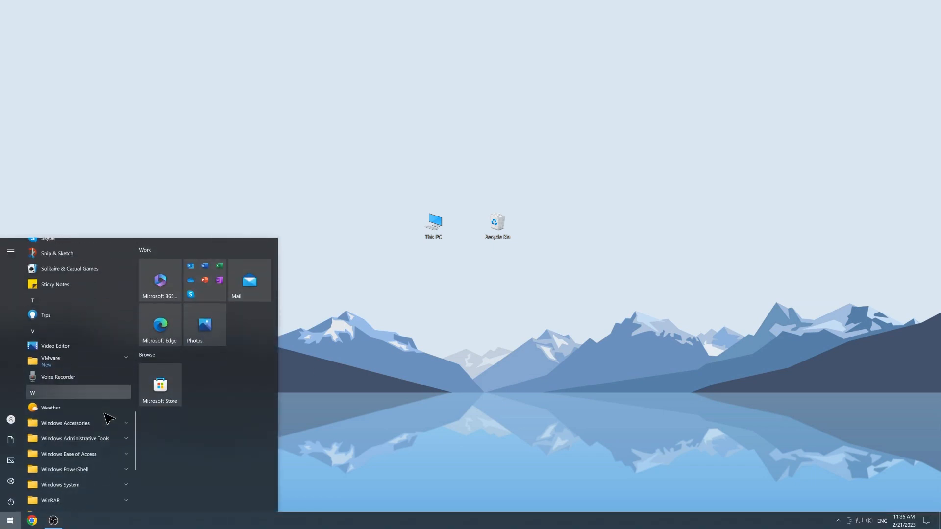
left_click(114, 377)
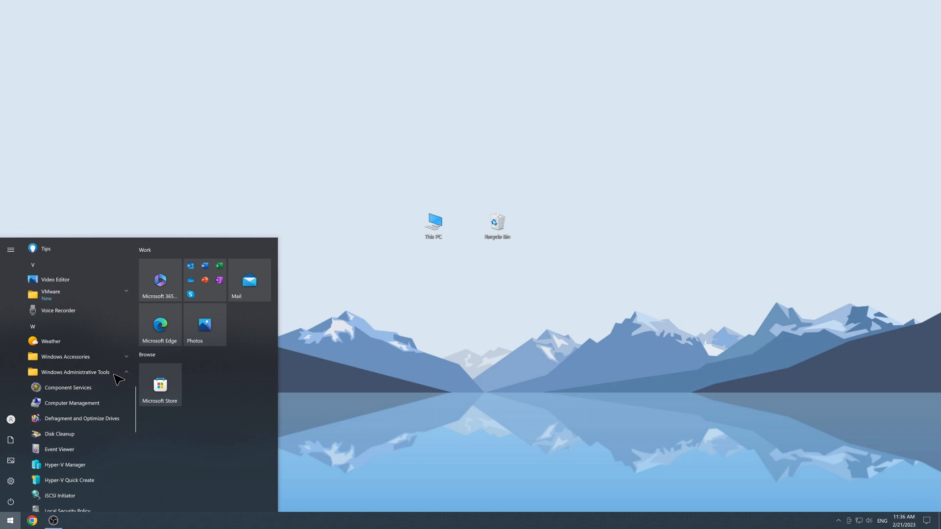
left_click(105, 465)
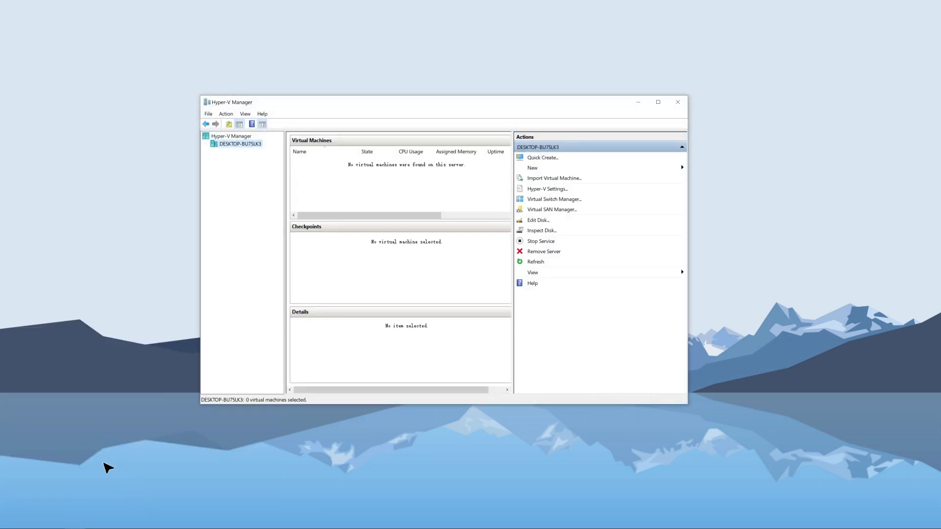
Create a new virtual network switch of type External in the Virtual Switch Manager.
left_click(226, 114)
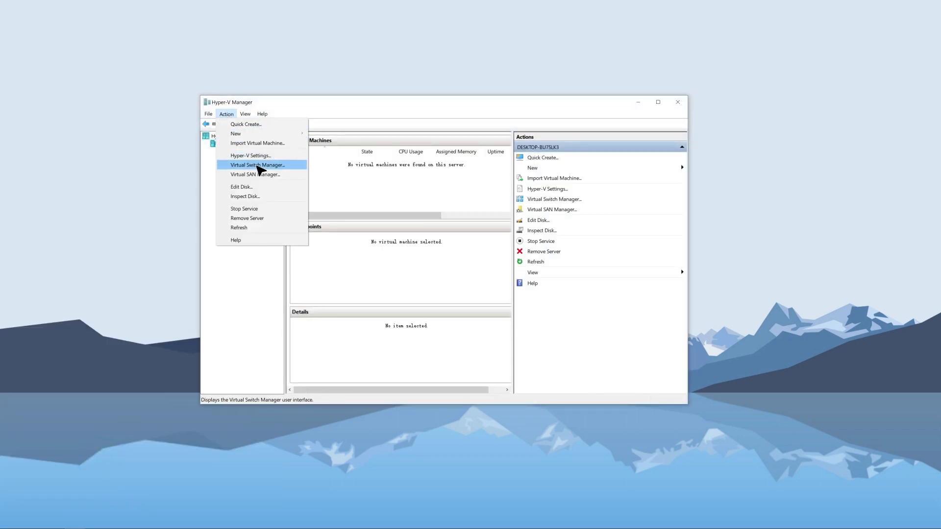
left_click(259, 165)
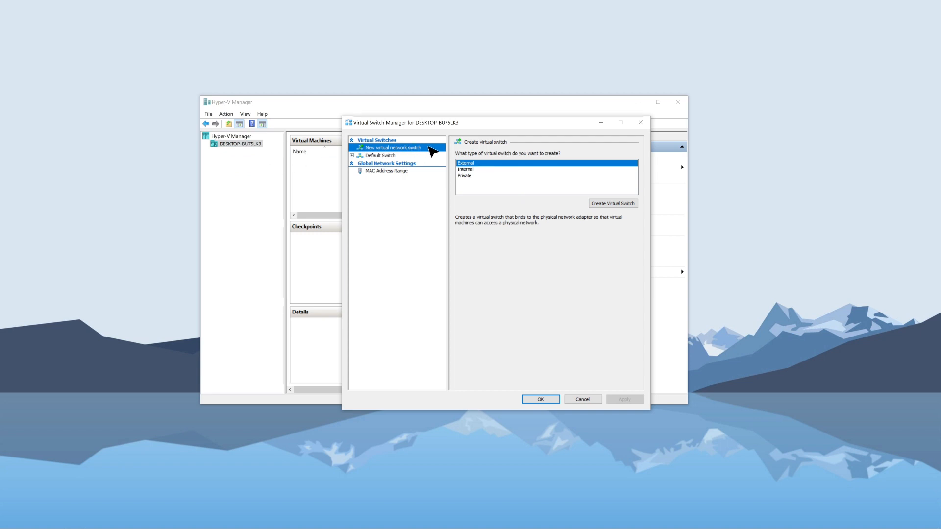
left_click(485, 166)
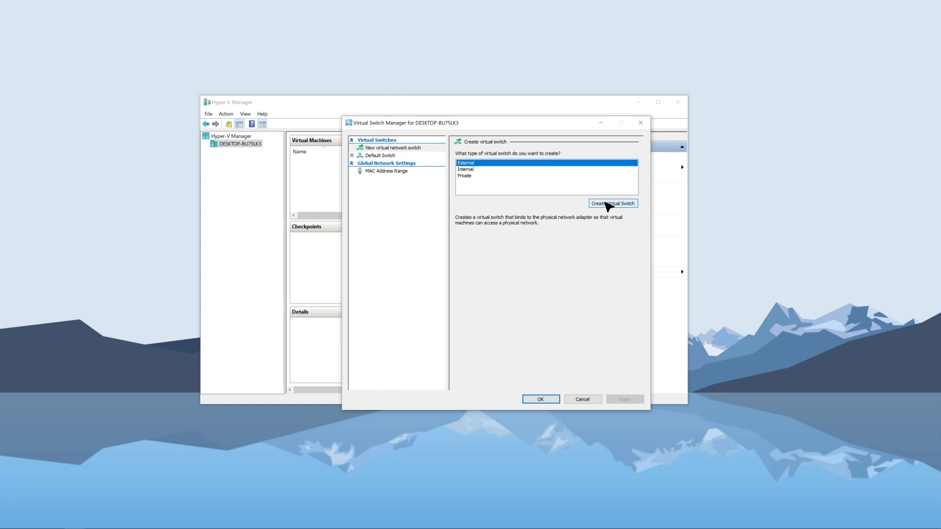
left_click(608, 205)
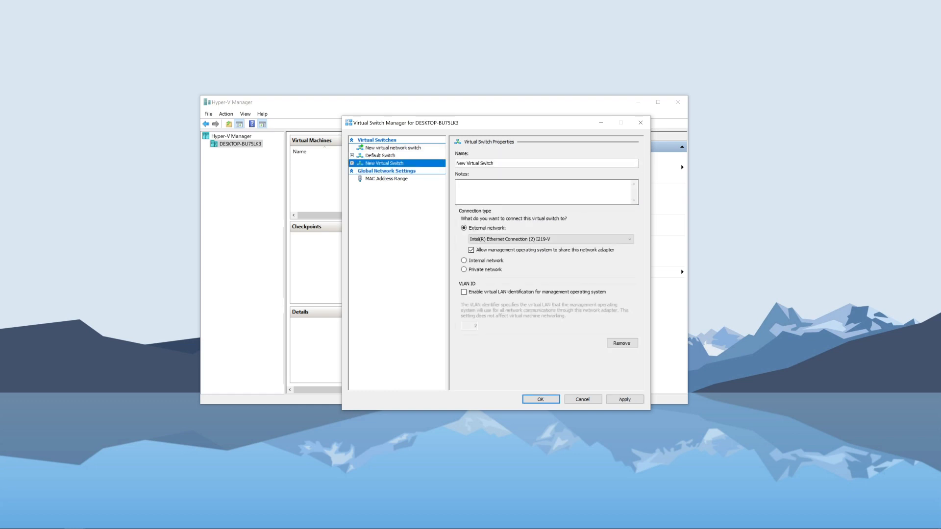
Name the switch Virtual Switch-P, connect it to the external network adapter Intel(R) Ethernet Connection (2) I219-V, and apply the changes.
double_click(461, 163)
key("BackSpace")
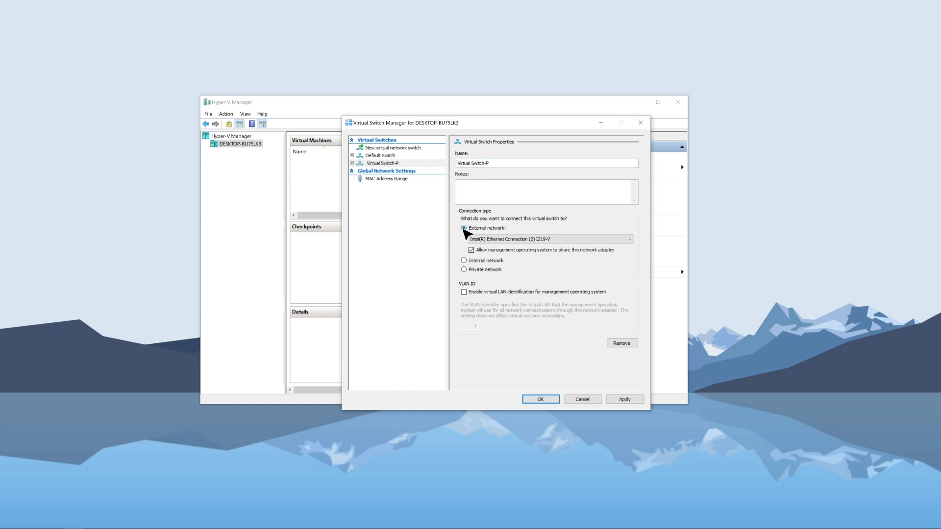
left_click(623, 242)
left_click(571, 247)
left_click(624, 400)
left_click(518, 296)
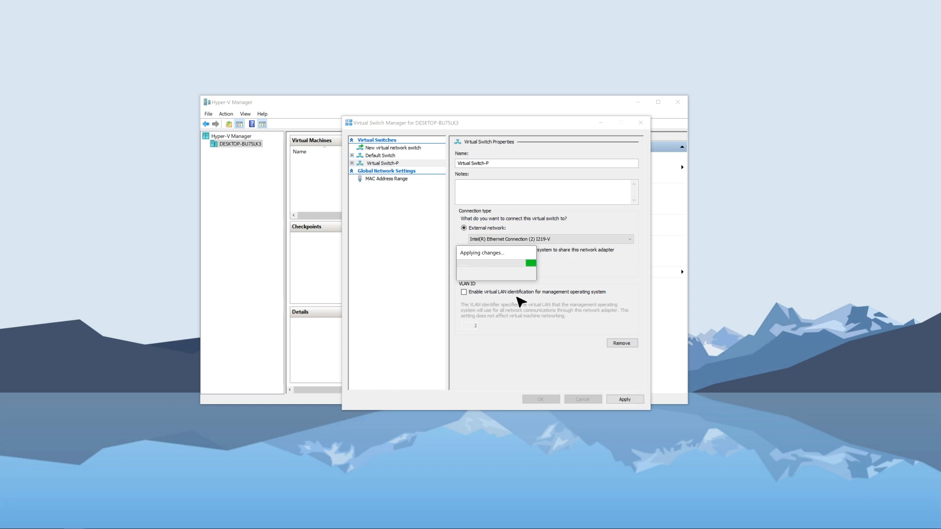
left_click(547, 400)
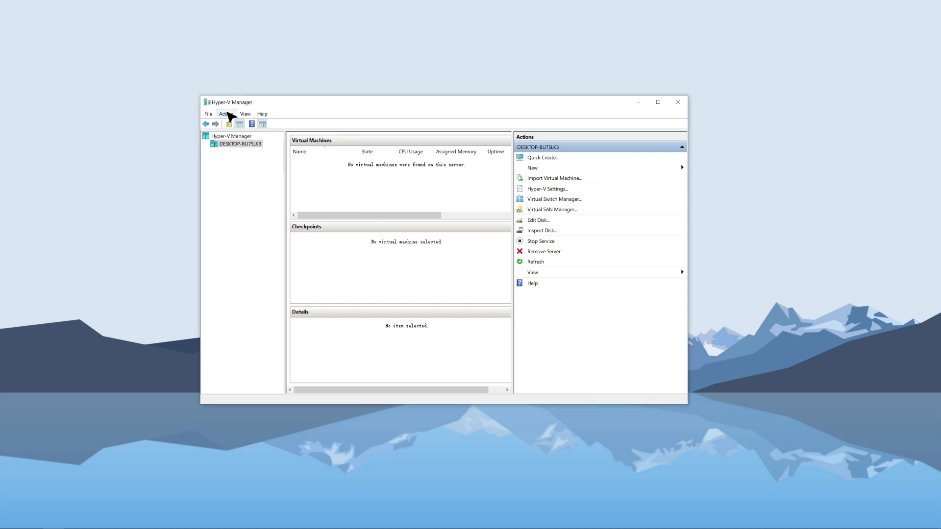
Start a new virtual machine in Hyper-V Manager and name it Virtual Machine-P.
left_click(226, 114)
mouse_move(265, 136)
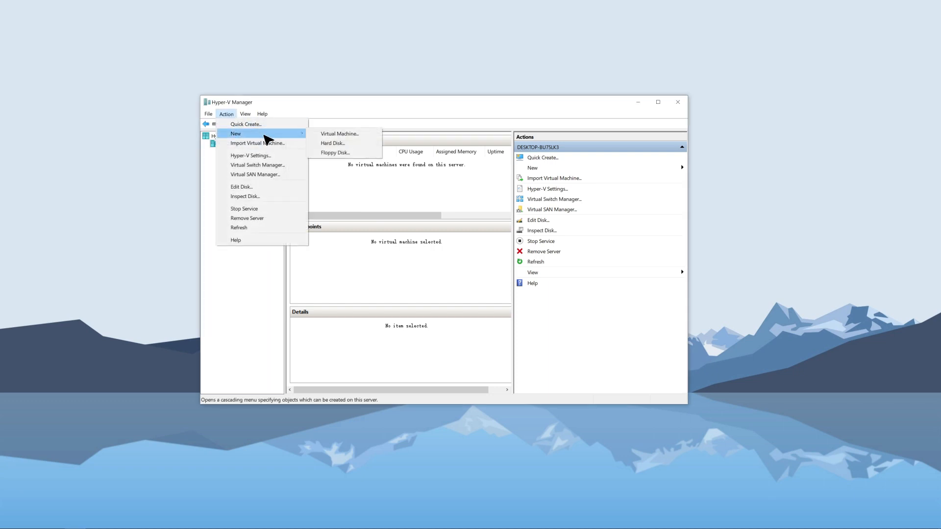
left_click(365, 135)
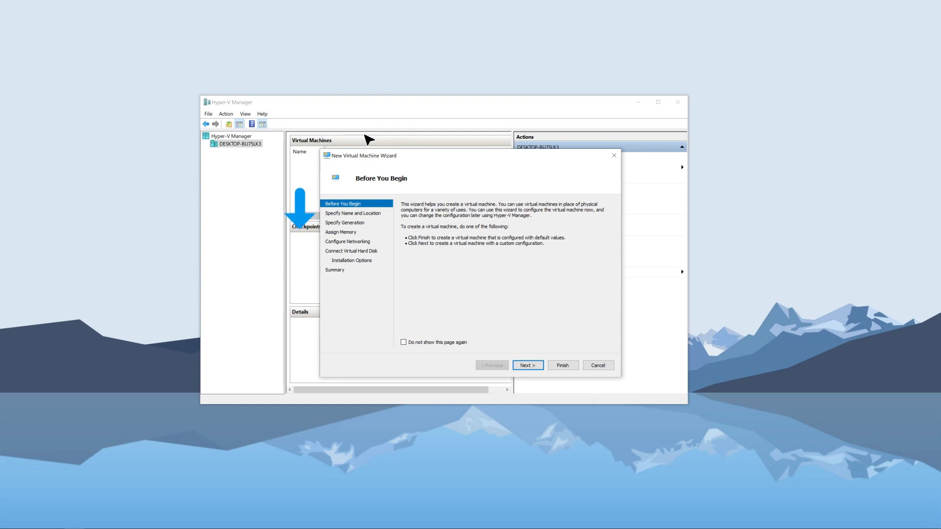
left_click(372, 214)
double_click(430, 232)
key("Delete")
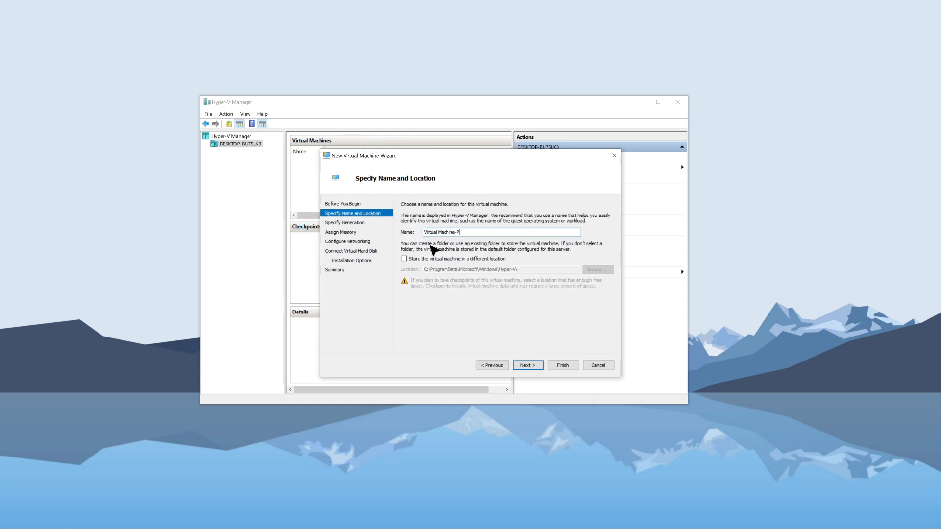
Enable storing the virtual machine in a different location, and accept Generation 1 and 1024 MB startup memory with Dynamic Memory.
left_click(404, 259)
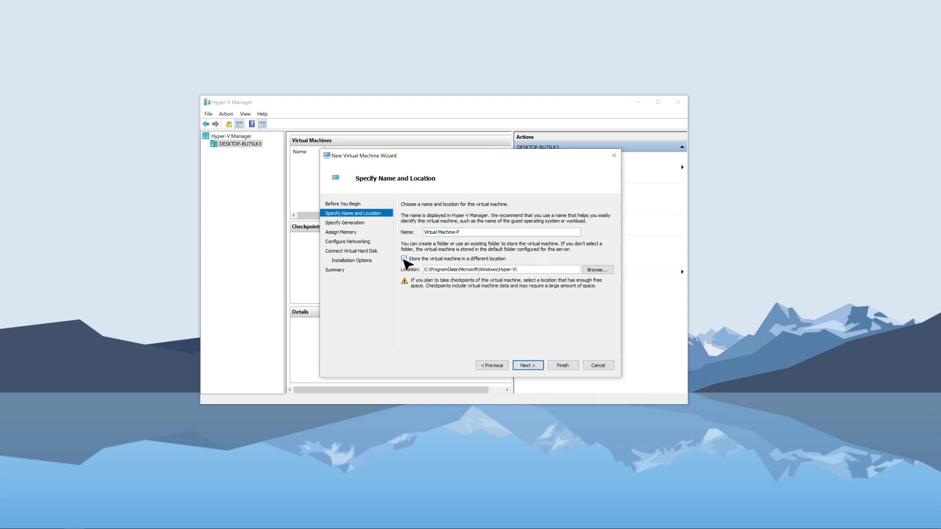
left_click(539, 365)
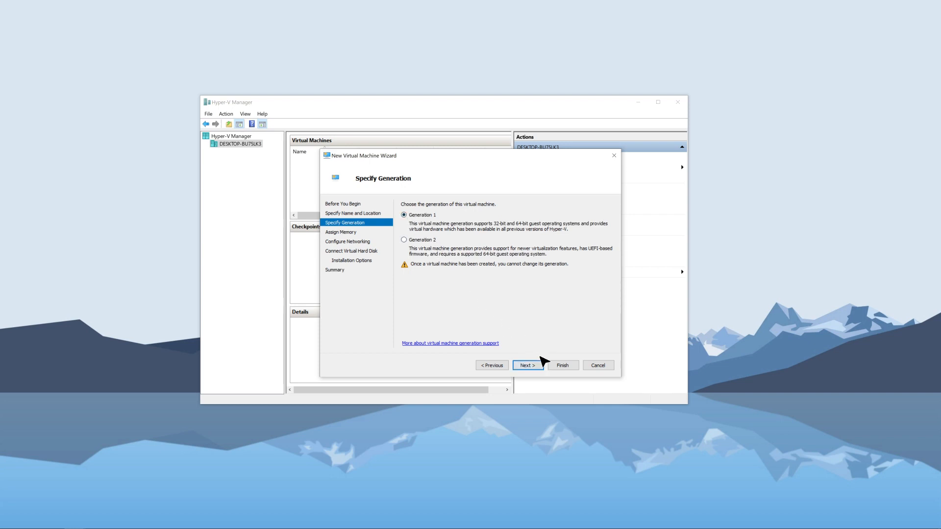
left_click(541, 365)
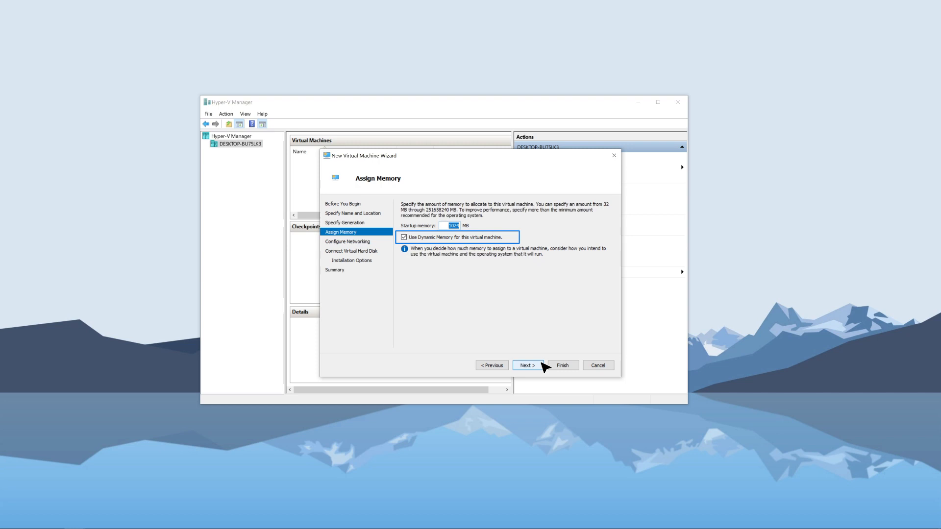
left_click(541, 365)
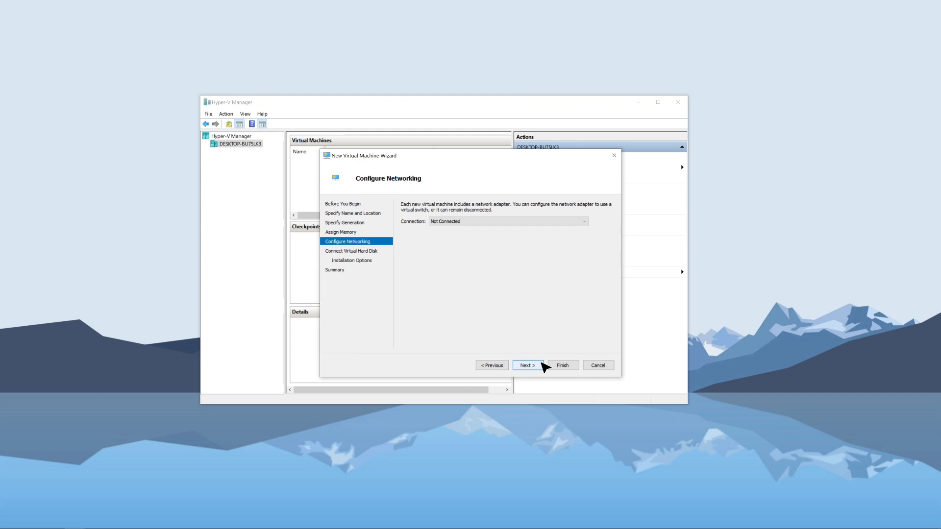
Connect the virtual machine's network adapter to Virtual Switch-P and accept creating a 127 GB virtual hard disk.
left_click(541, 223)
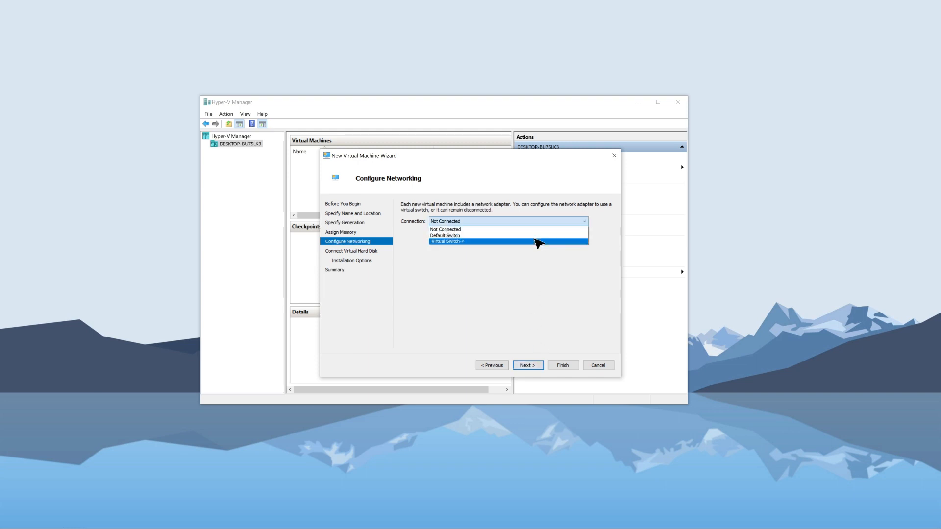
left_click(538, 242)
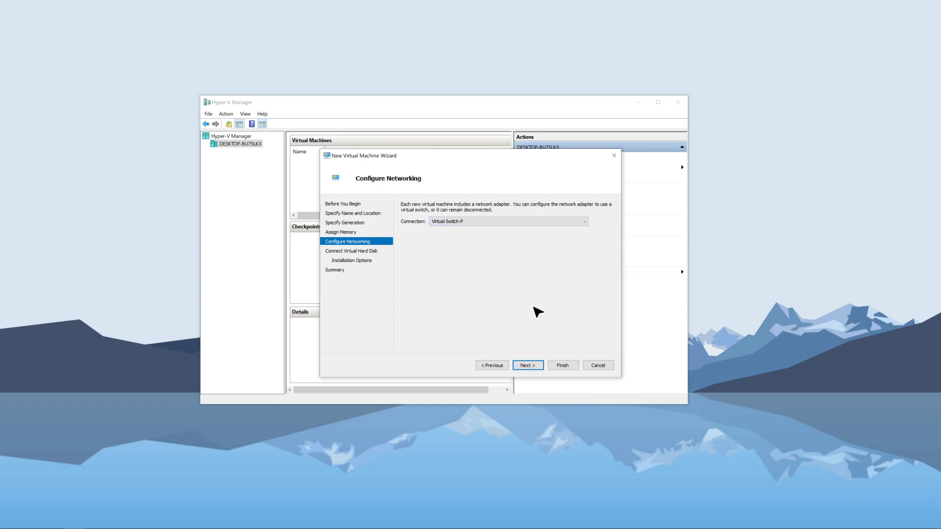
left_click(539, 366)
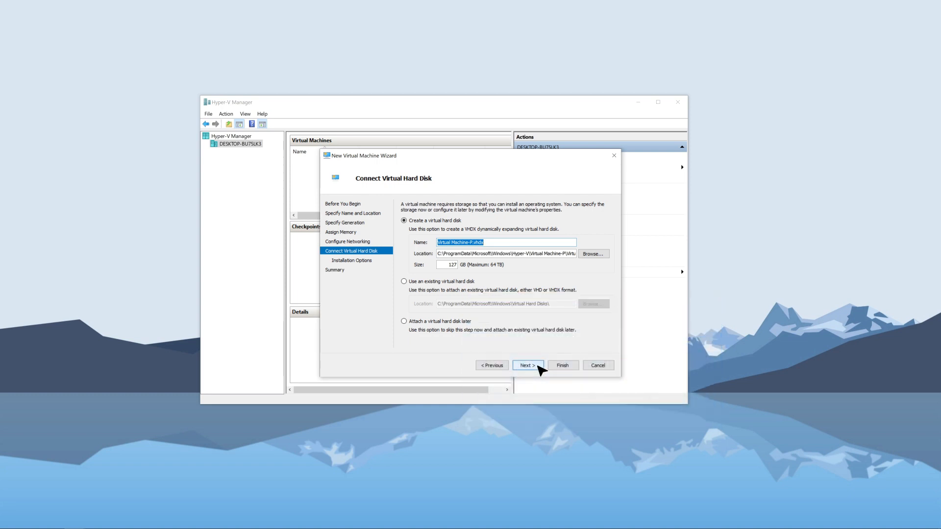
left_click(541, 370)
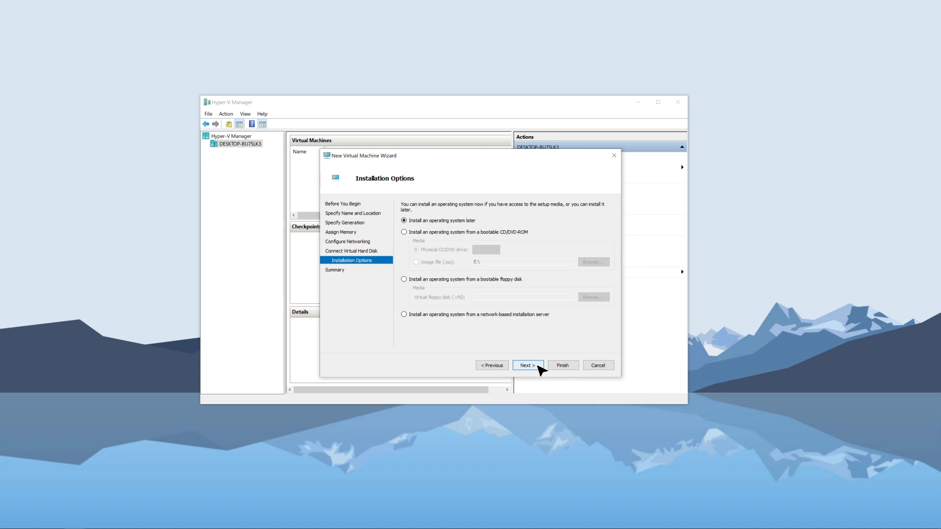
Set the operating system to install from the image file E:\Yeastar-P_SOFTWARE-auto-83.9.0.22.iso and finish creating the virtual machine.
left_click(404, 232)
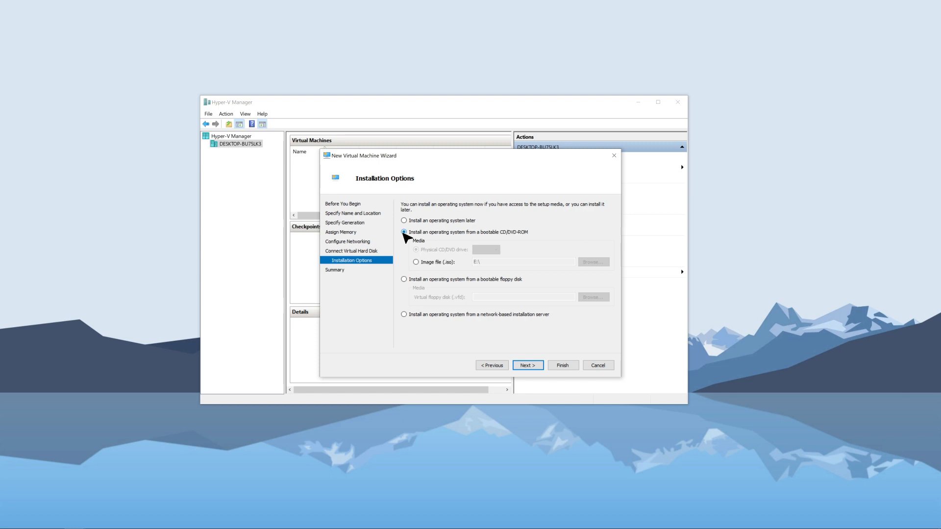
left_click(417, 262)
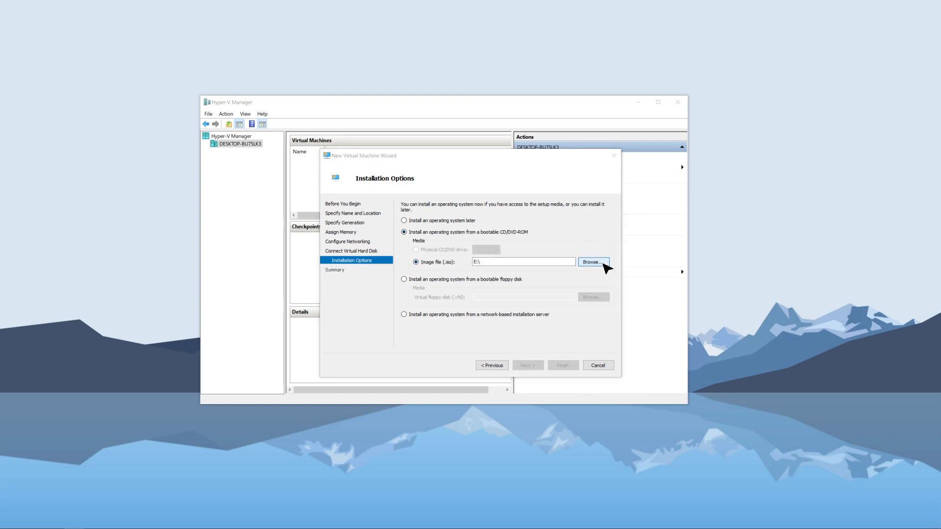
left_click(605, 264)
double_click(407, 381)
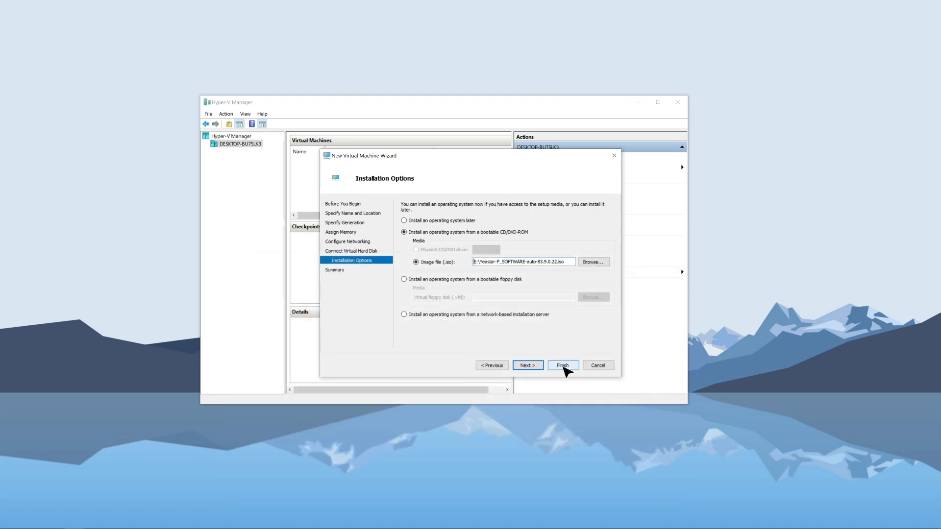
left_click(563, 366)
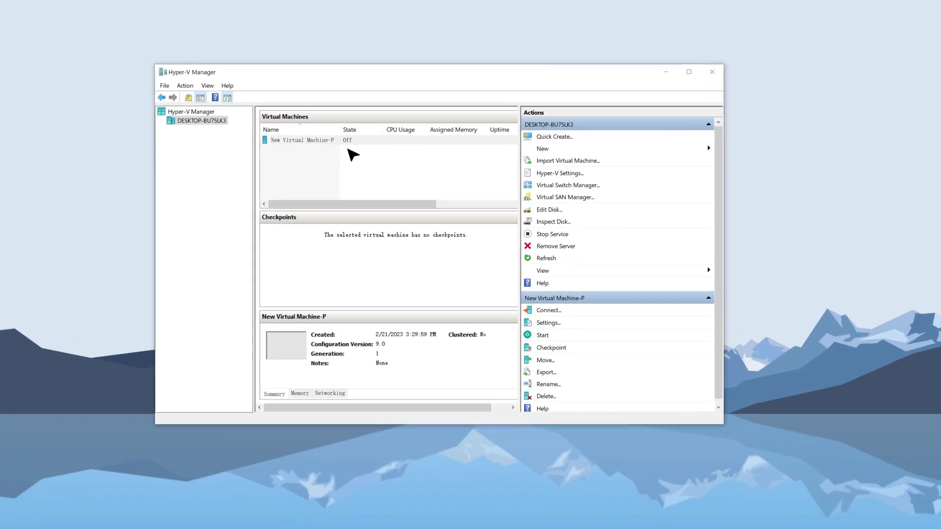
Examine the IDE Controller 0 hard drive and its Quality of Service settings for New Virtual Machine-P.
right_click(331, 131)
left_click(357, 156)
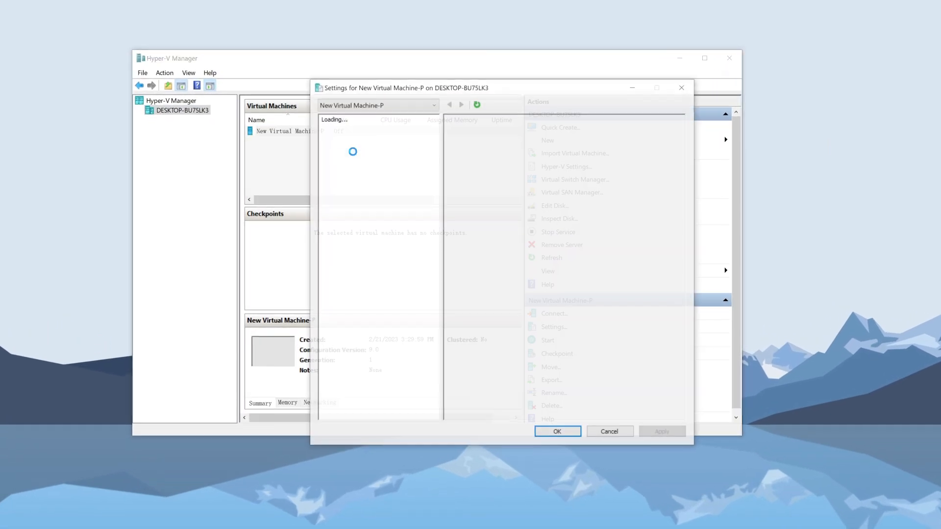
left_click(388, 178)
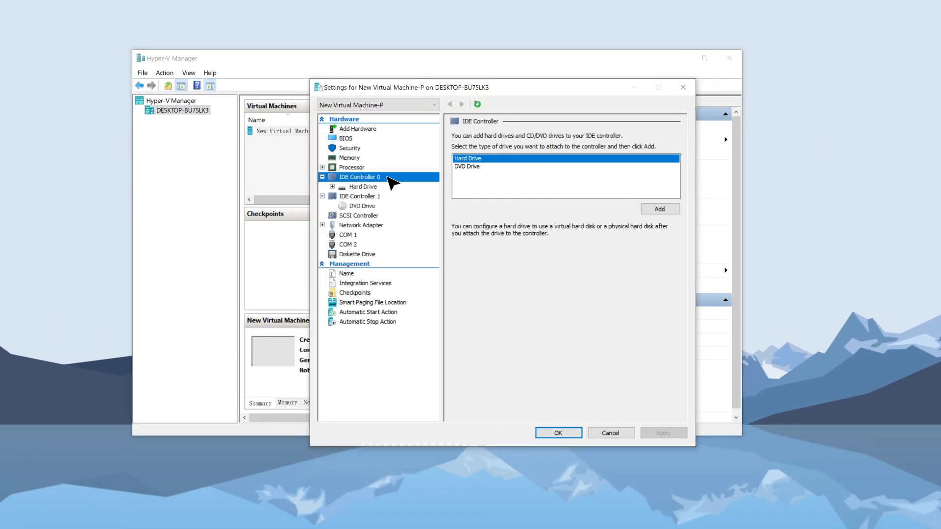
left_click(388, 187)
left_click(333, 187)
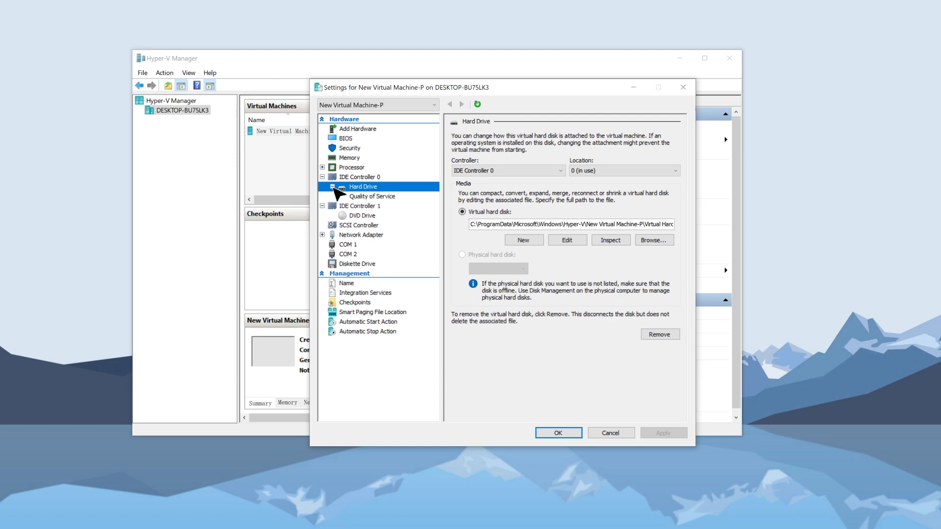
left_click(401, 196)
left_click(558, 433)
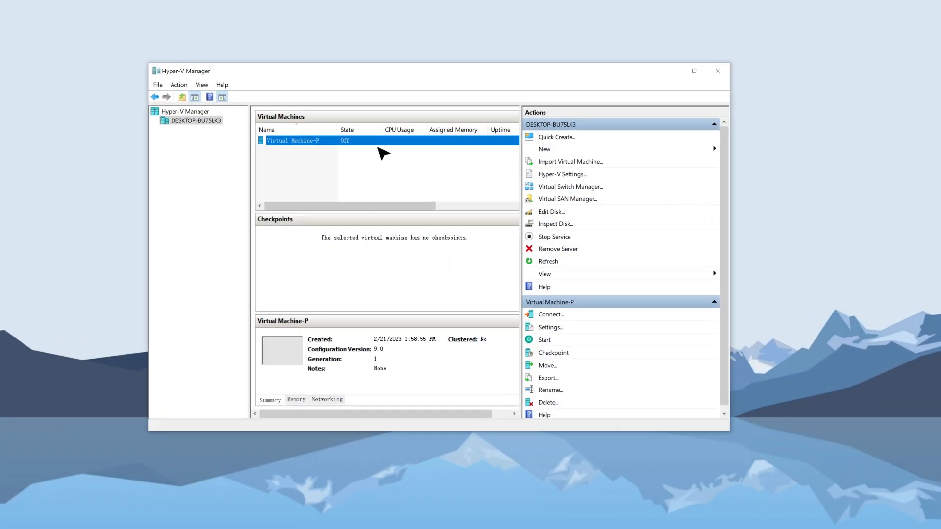
Start Virtual Machine-P, connect to its console, and bring up the login prompt once the automatic installation ends.
right_click(370, 139)
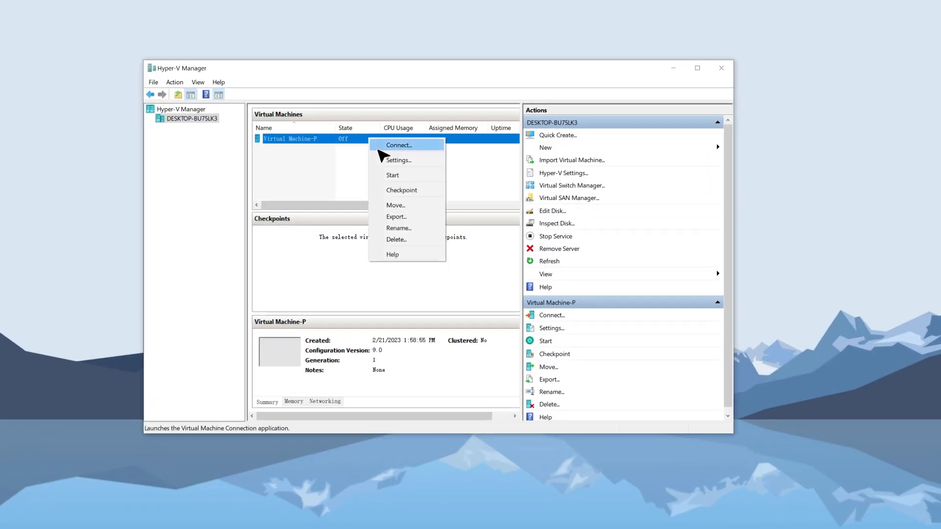
left_click(392, 176)
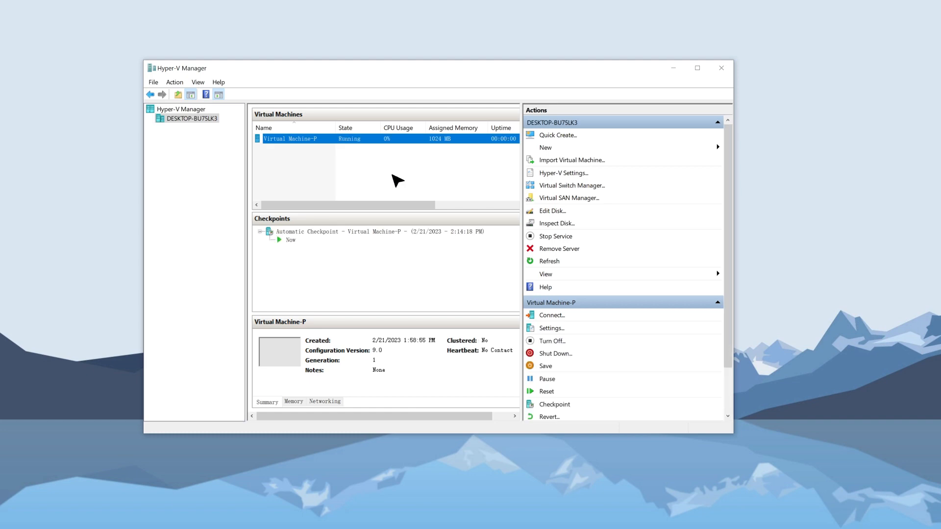
right_click(376, 140)
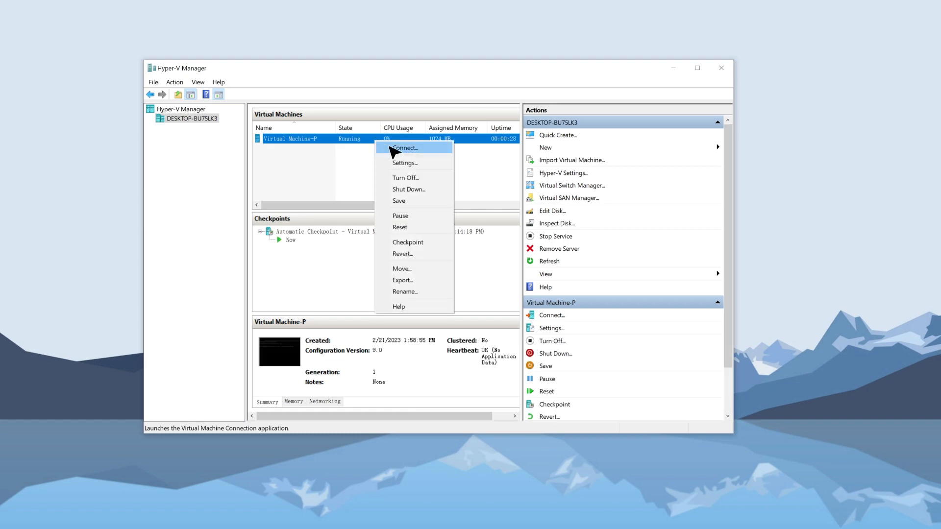
left_click(395, 148)
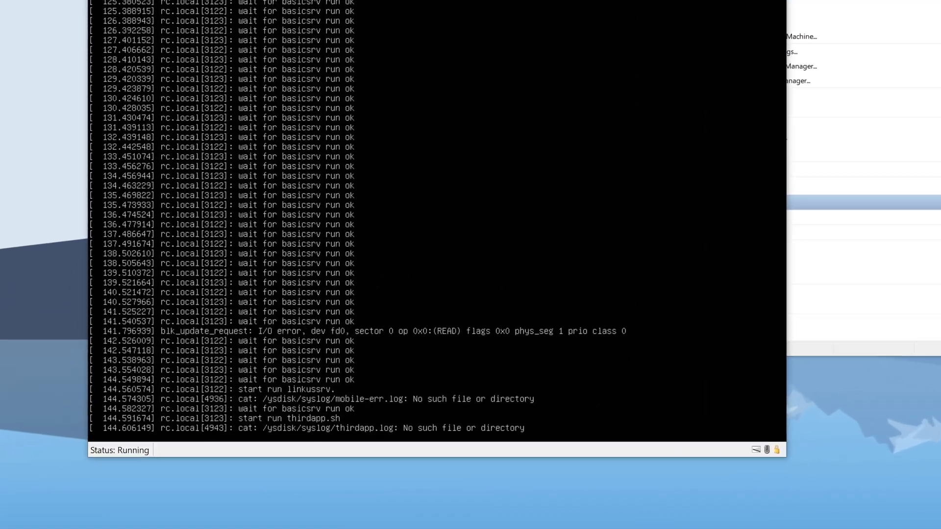
key("Return")
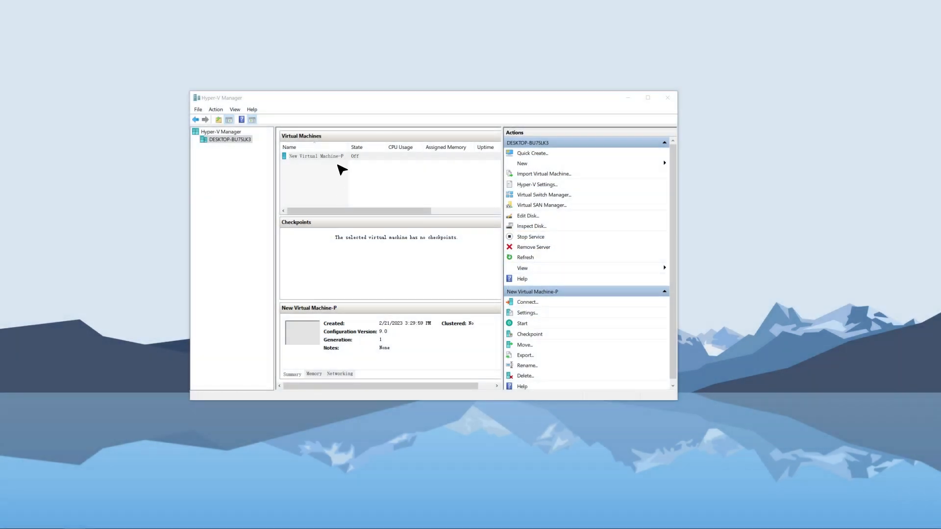
Start New Virtual Machine-P and connect to its console for the manual installation.
right_click(342, 158)
left_click(369, 194)
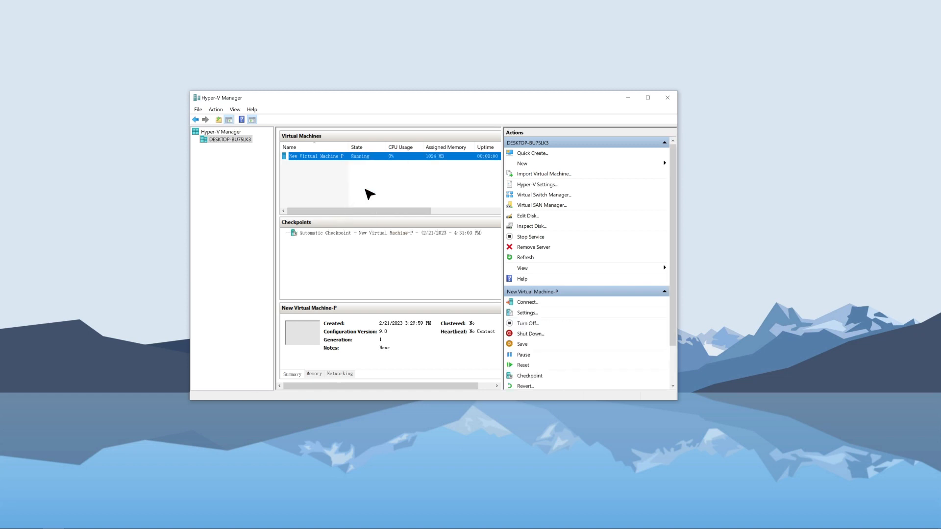
right_click(367, 162)
left_click(378, 168)
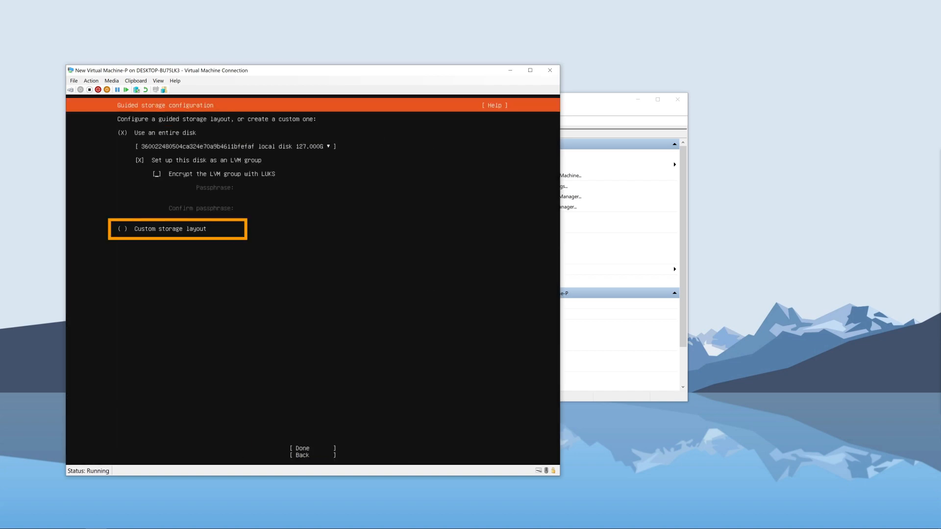
Choose the custom storage layout and start adding a GPT partition to the 127 GB local disk.
key("Tab")
key("Return")
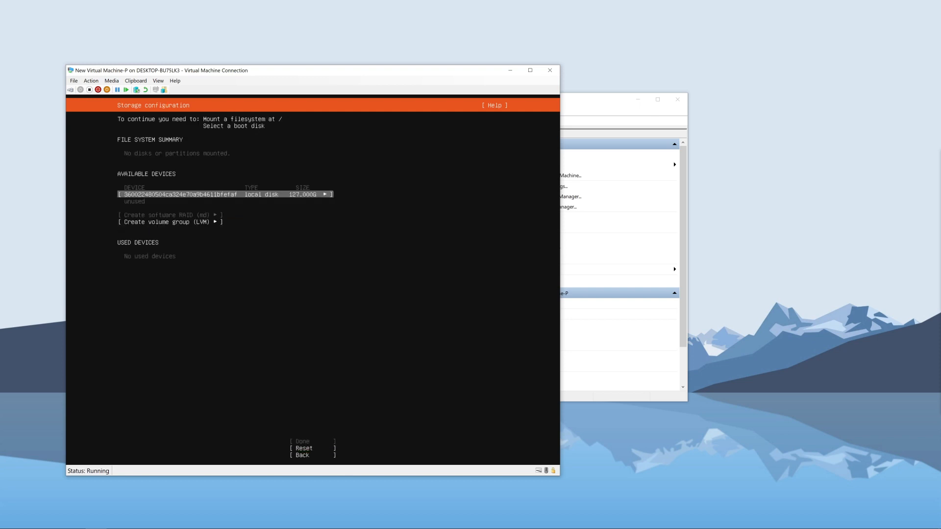
key("Return")
key("Down")
key("Down")
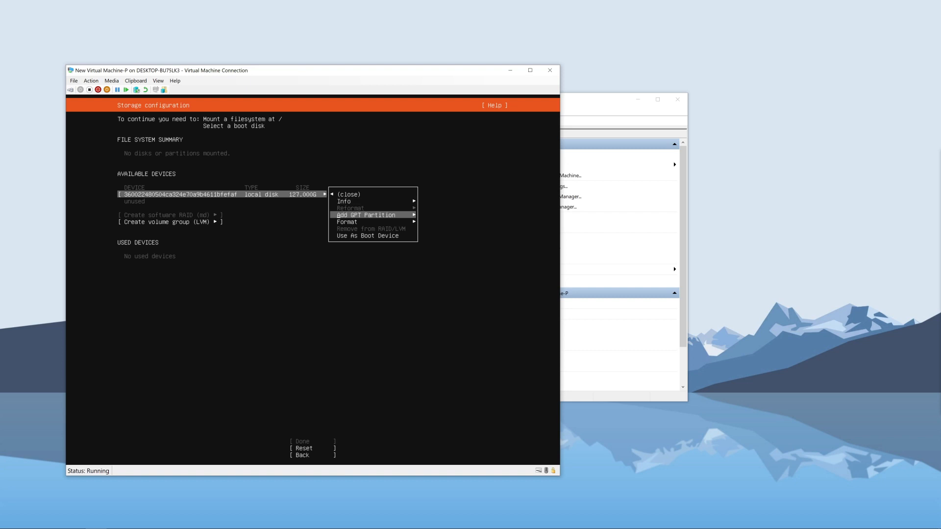
key("Return")
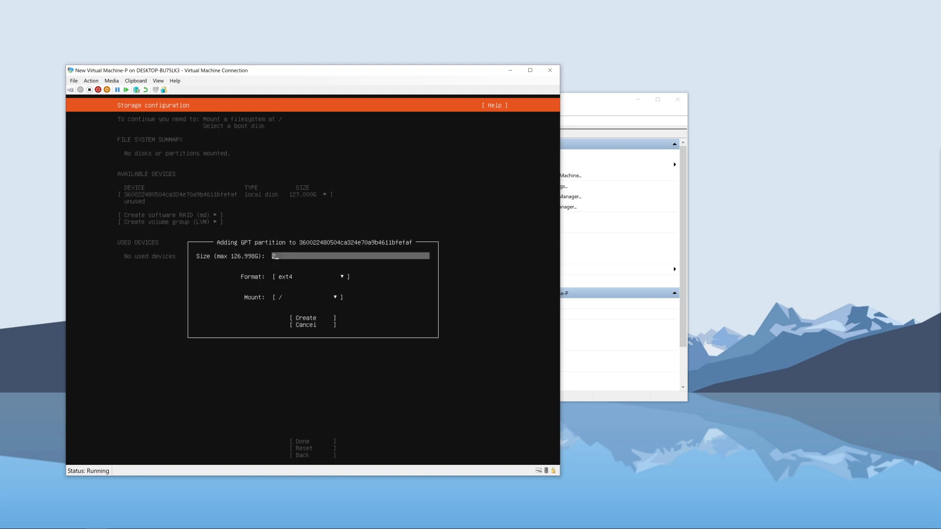
Create the GPT partition with a size of 20G, ext4 format and mount point /.
key("Tab")
key("Tab")
key("Tab")
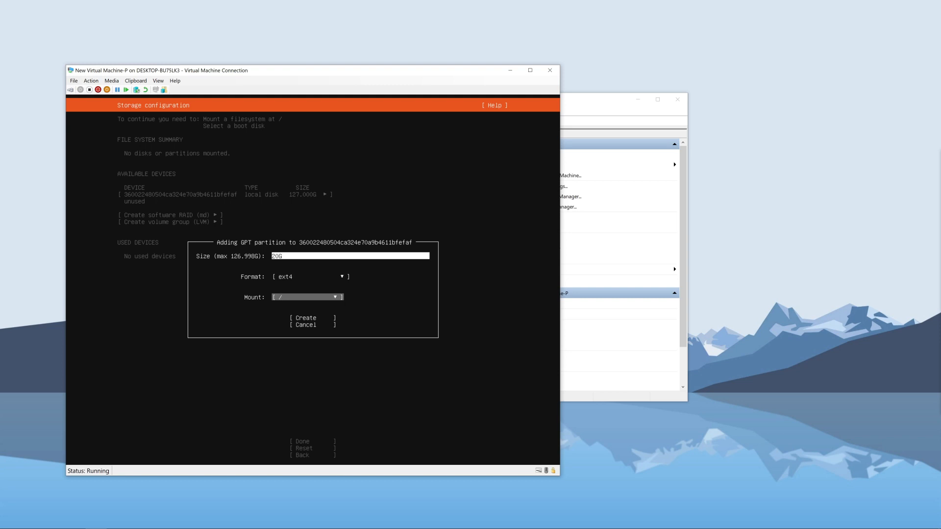
key("Return")
key("Return")
key("Down")
key("Down")
key("Down")
key("Return")
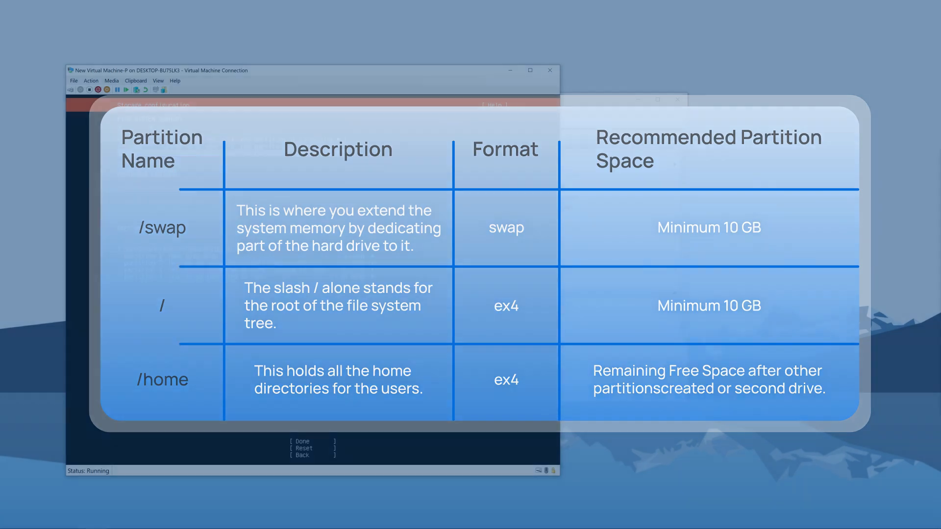
Finish the storage configuration with the /, /home and swap partitions and agree to continue with the installation.
key("Down")
key("Down")
key("Down")
key("Down")
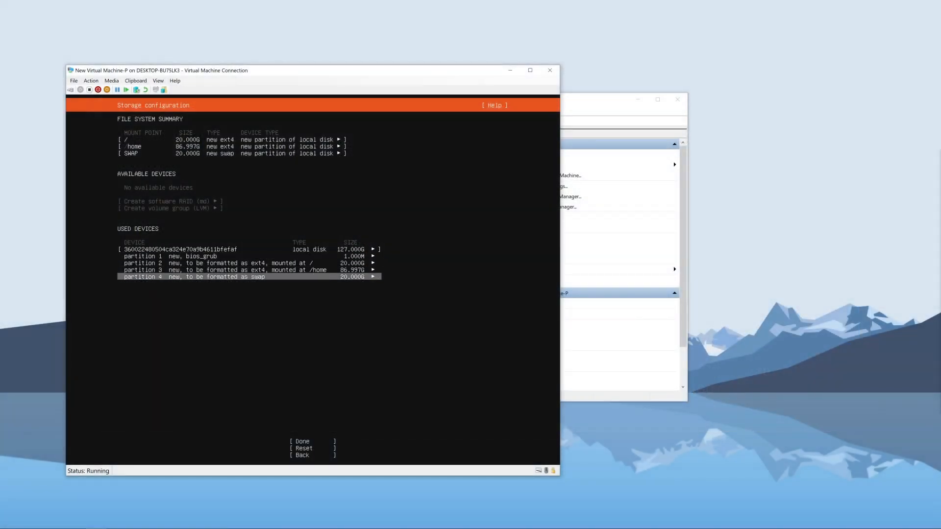
key("Down")
key("Return")
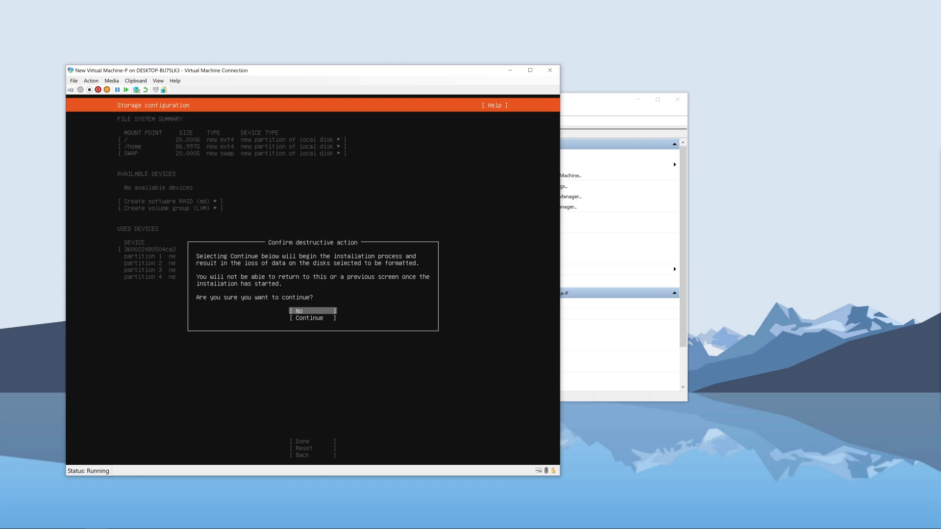
key("Down")
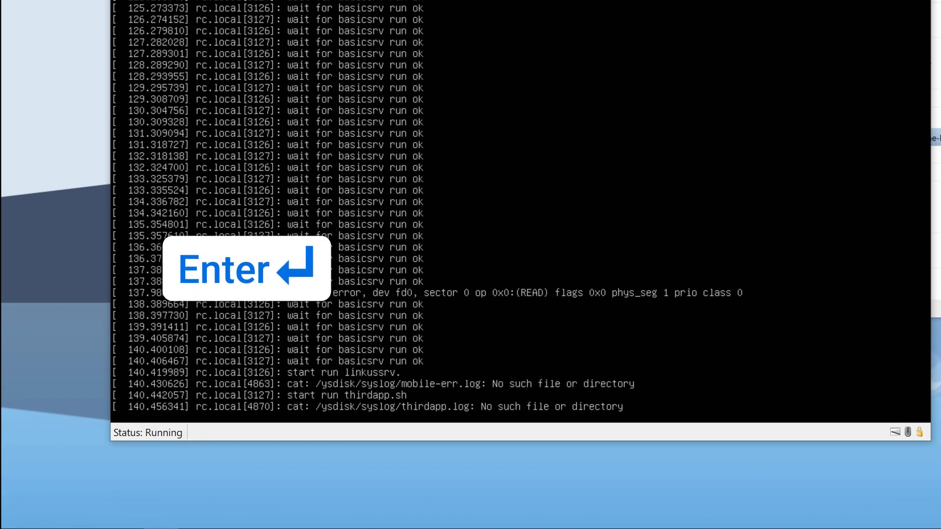
Bring up the IPPBX login prompt on the installed system and enter the login user name.
key("Return")
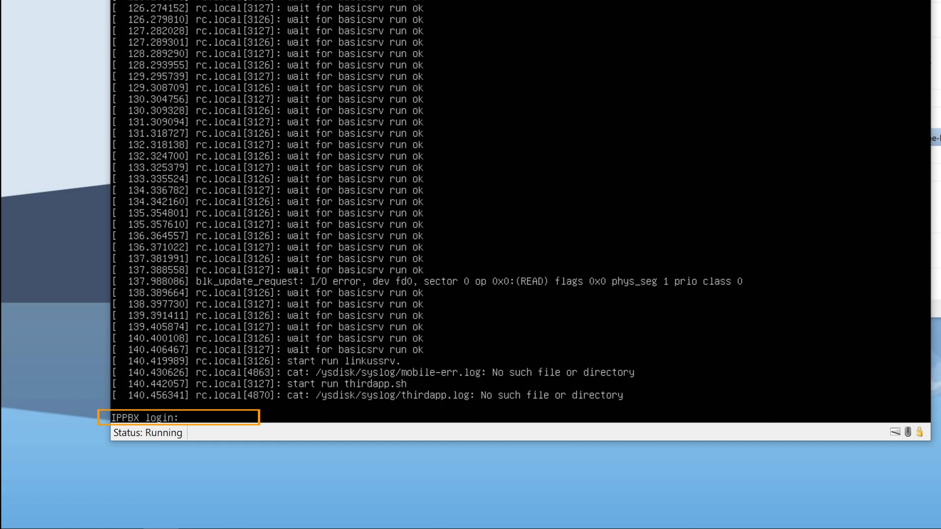
type("pport")
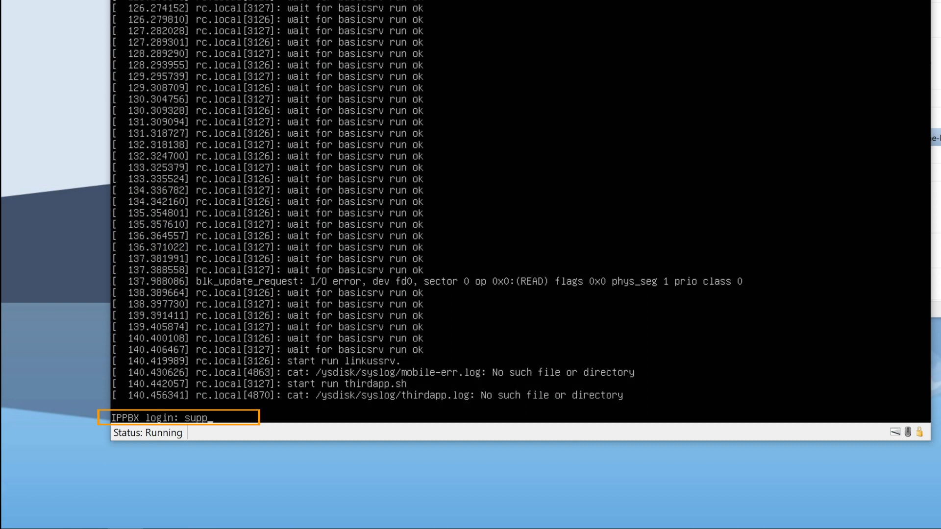
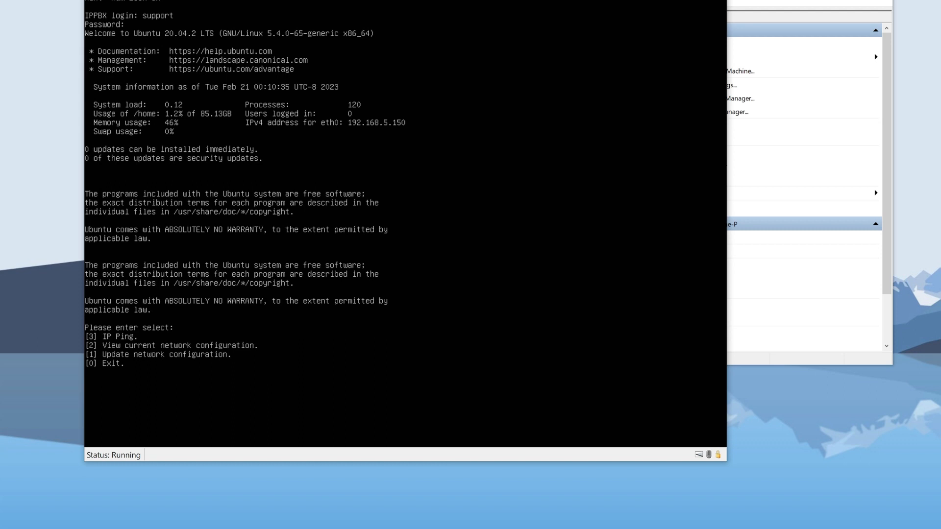
Update the network configuration with IP address 192.168.28.7, netmask 255.255.255.0 and gateway 192.168.28.1.
key("Return")
type("192.1")
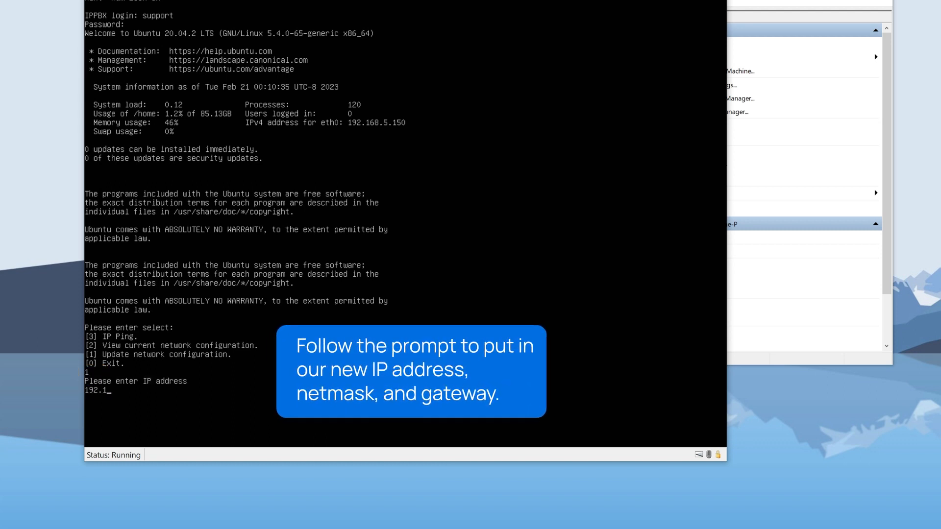
type("68.28.7")
key("Return")
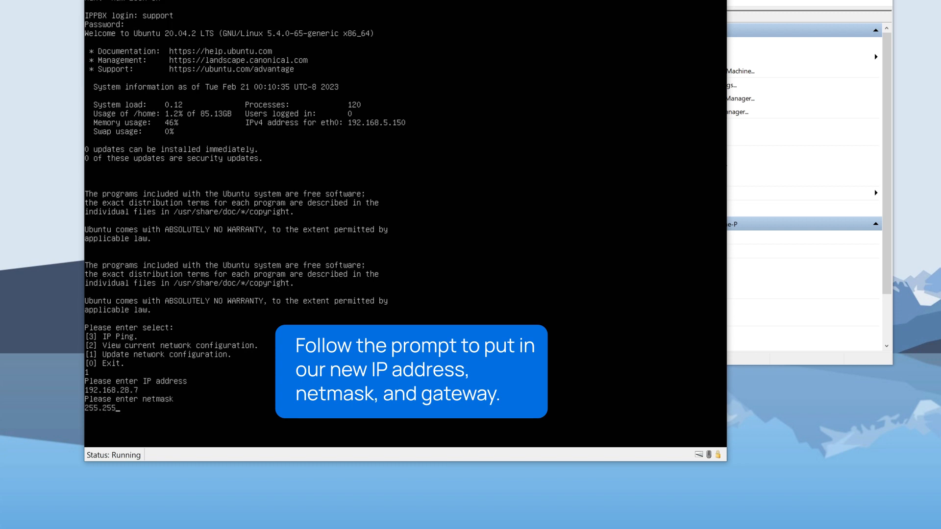
type("255.255.255.0")
key("Return")
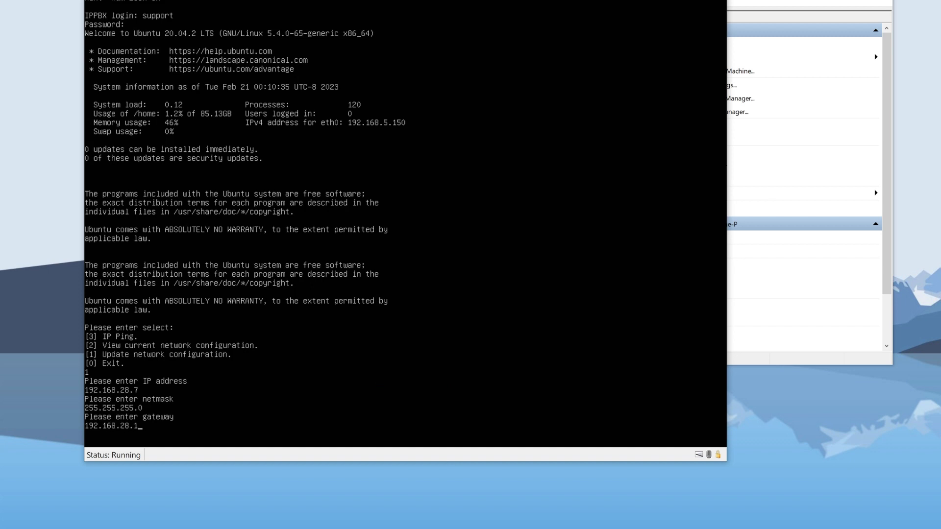
key("Return")
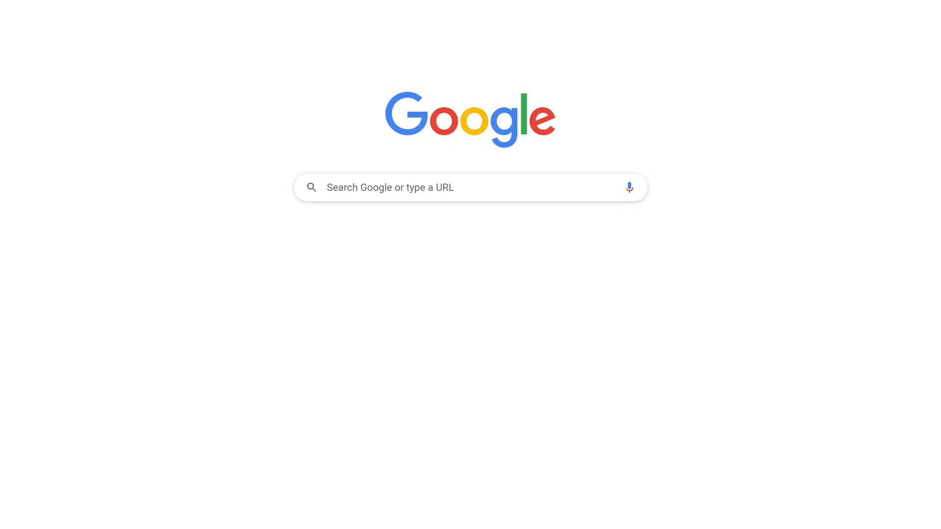
type("https://192.168.28.7:8088")
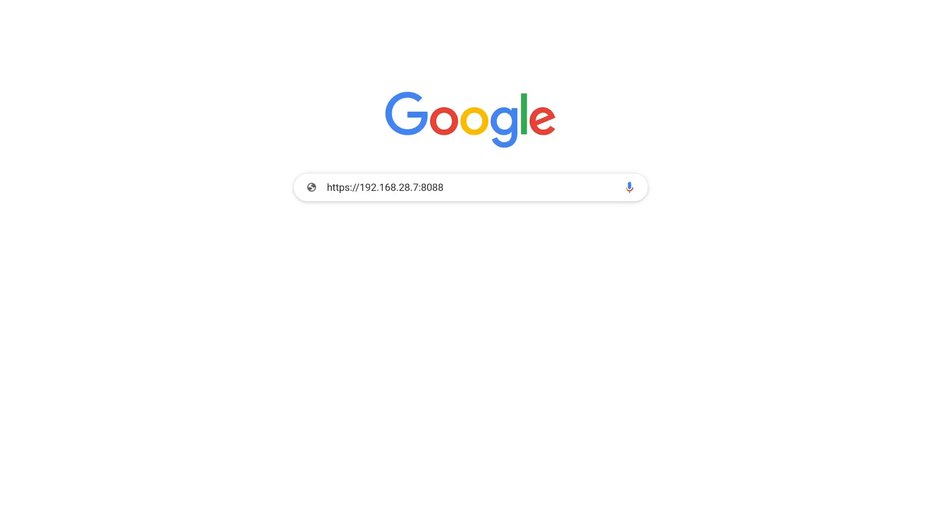